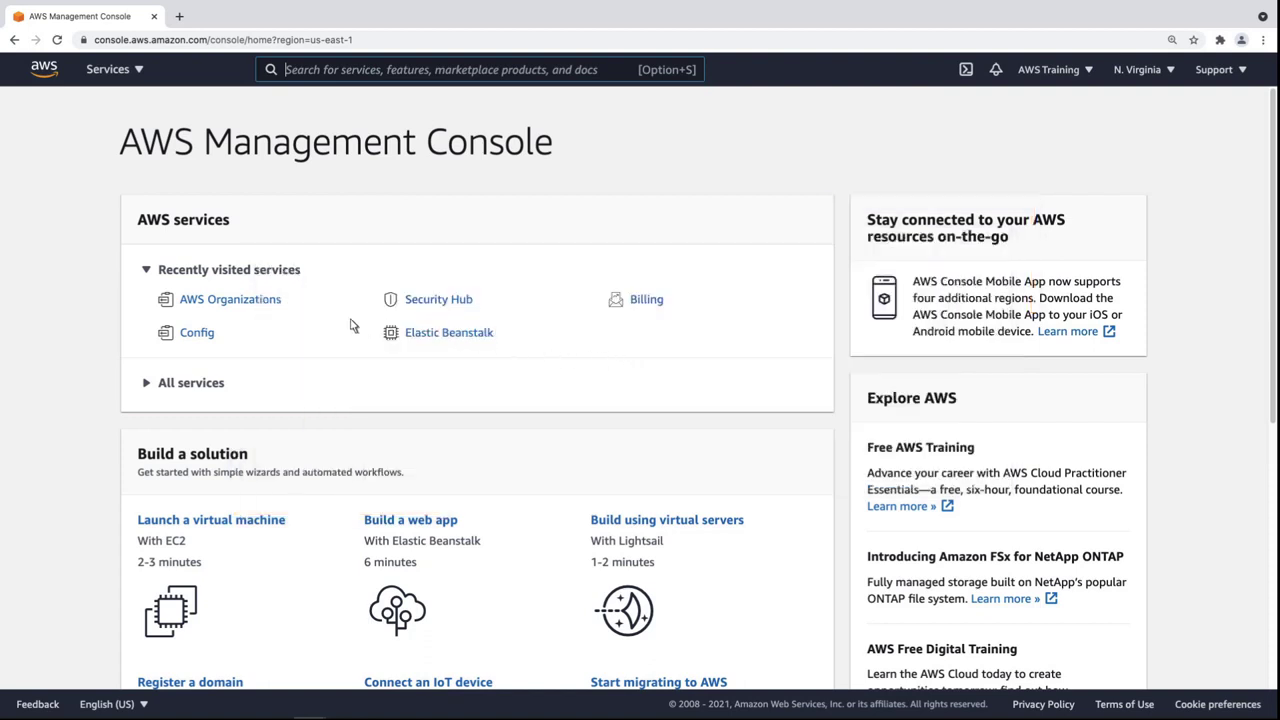
- Open AWS Organizations and expand the Security OU and its Prod OU to view the accounts in the hierarchy
click(257, 311)
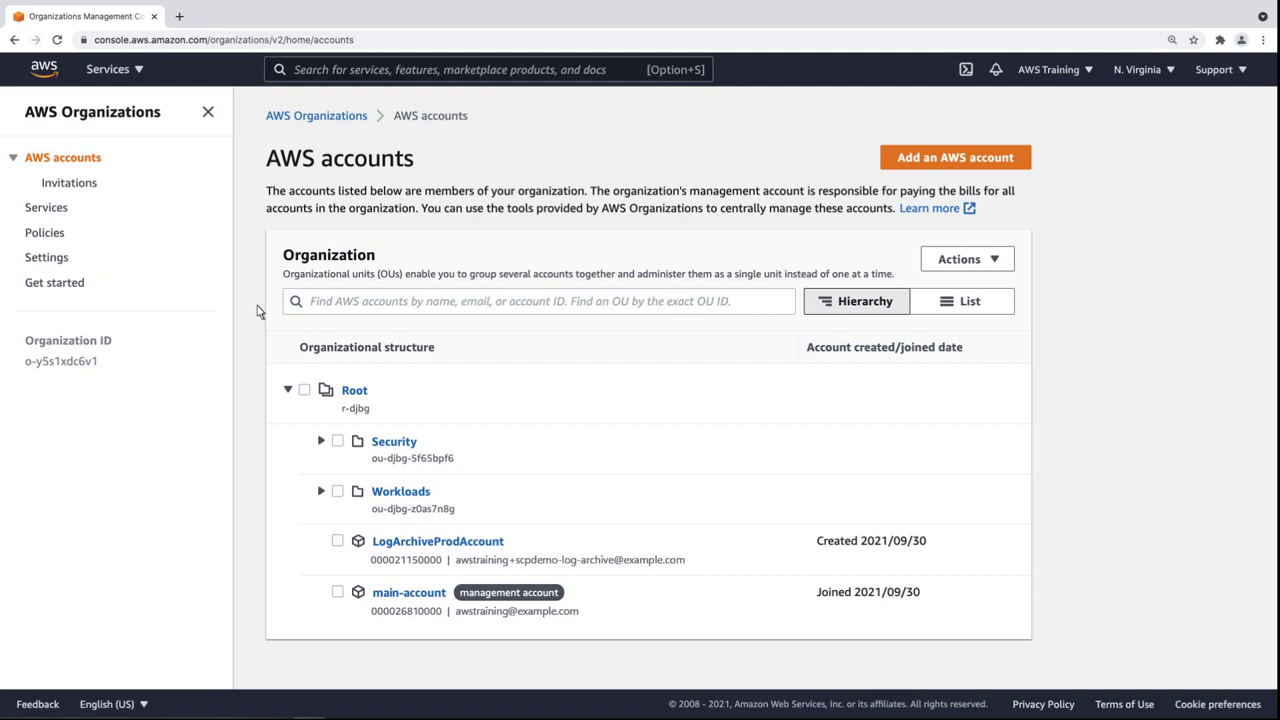
click(321, 441)
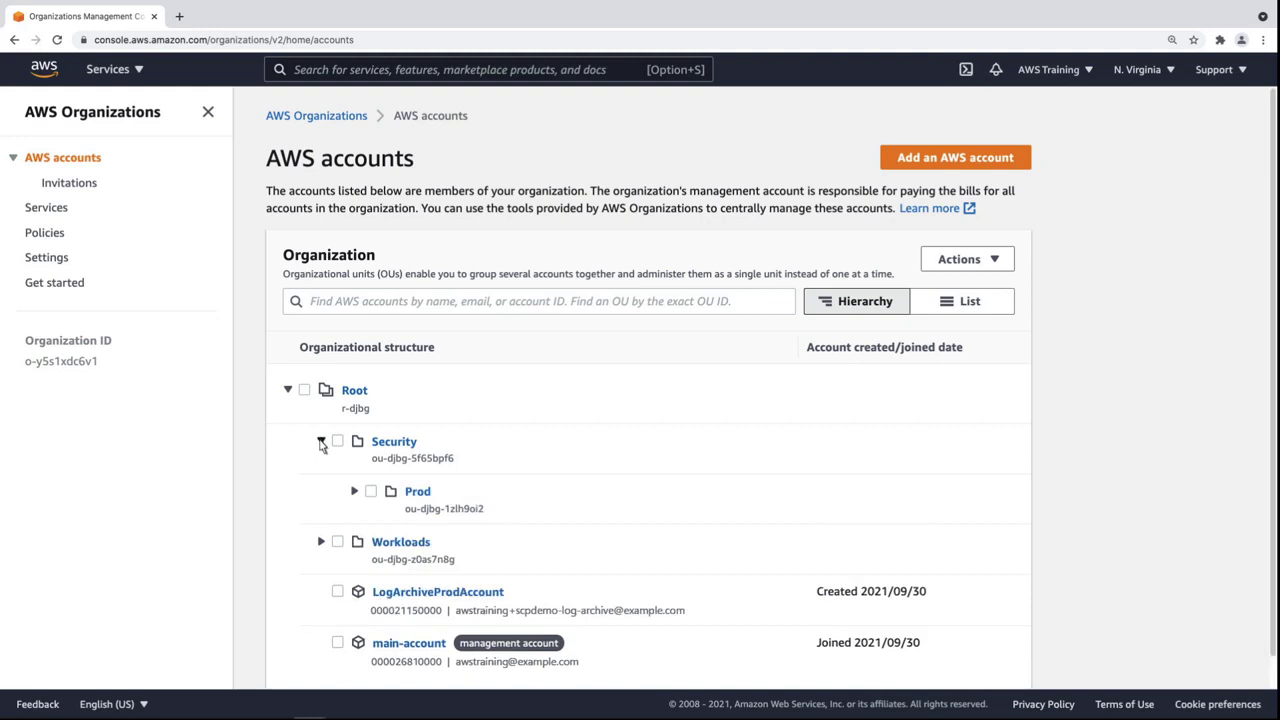
click(354, 491)
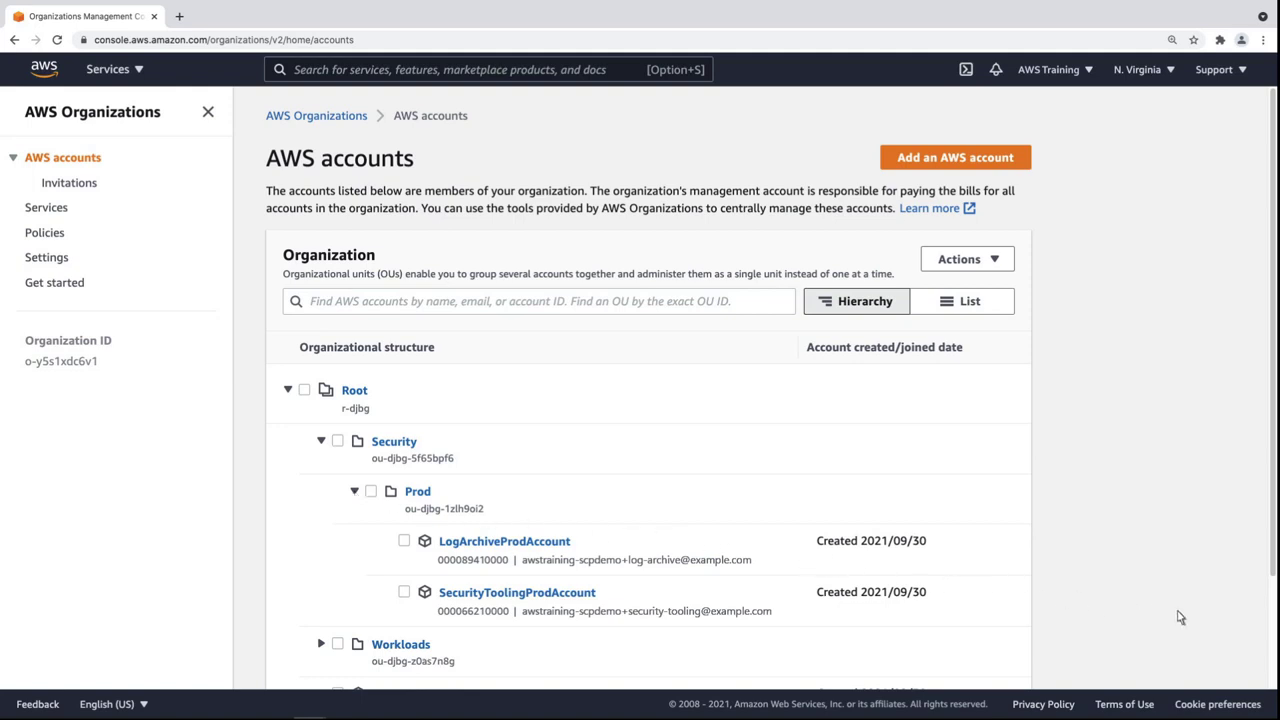
scroll(1274, 628, down, 3)
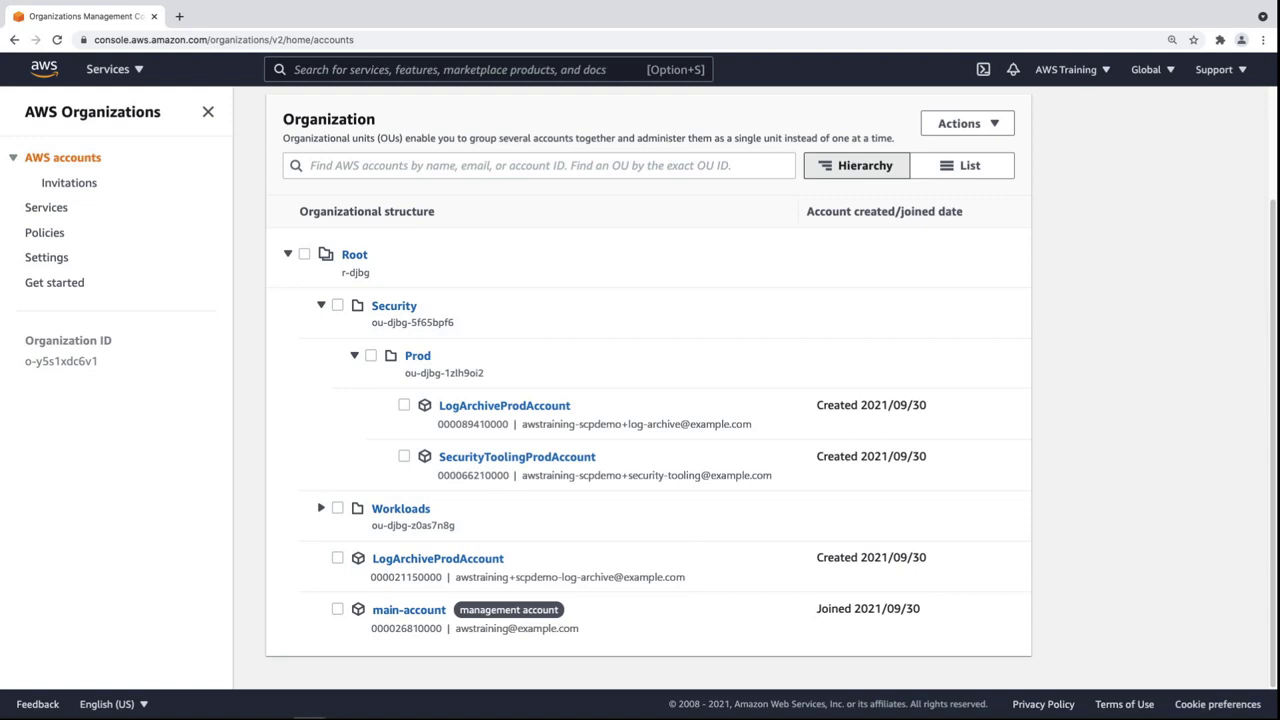
- Enable service control policies for the organization
click(45, 233)
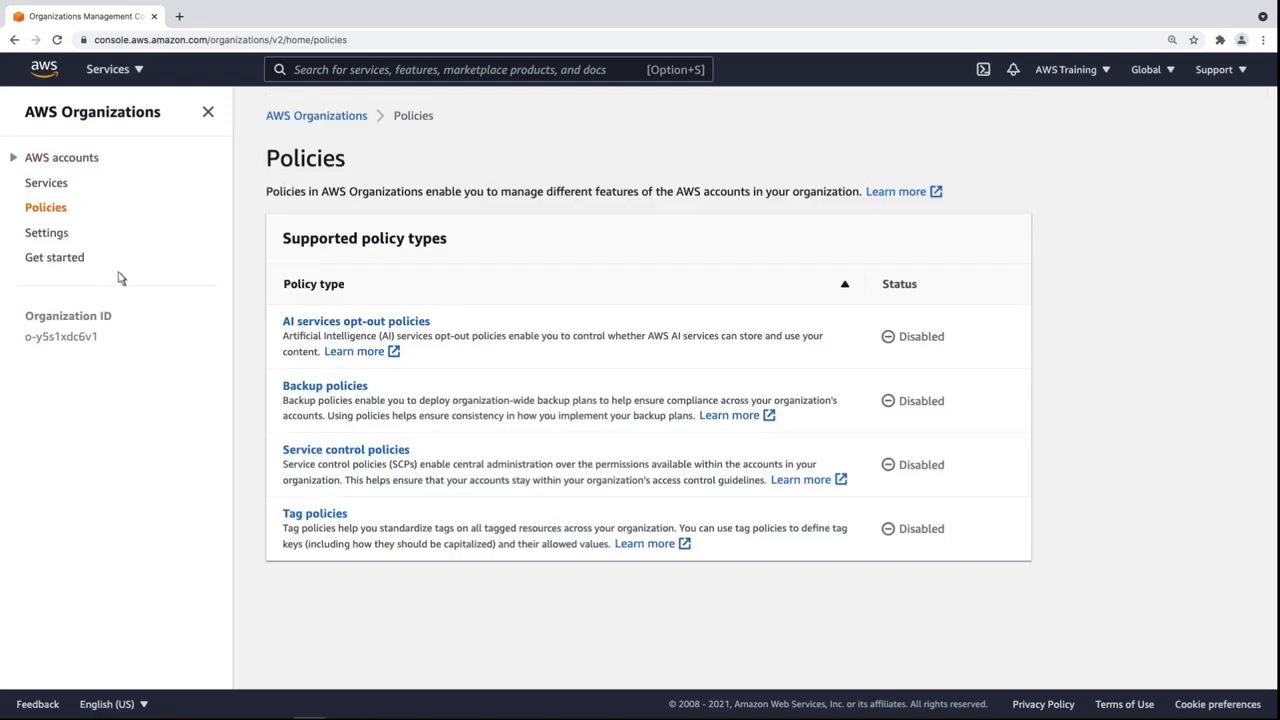
click(388, 452)
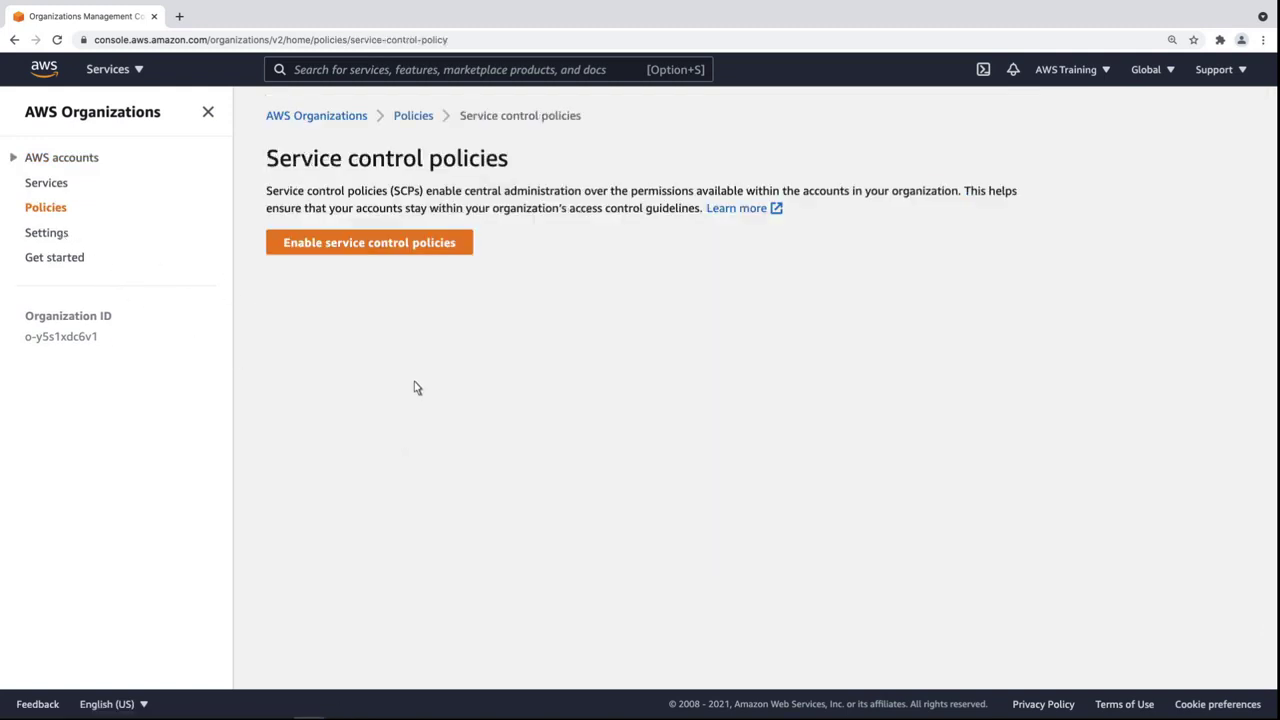
click(459, 252)
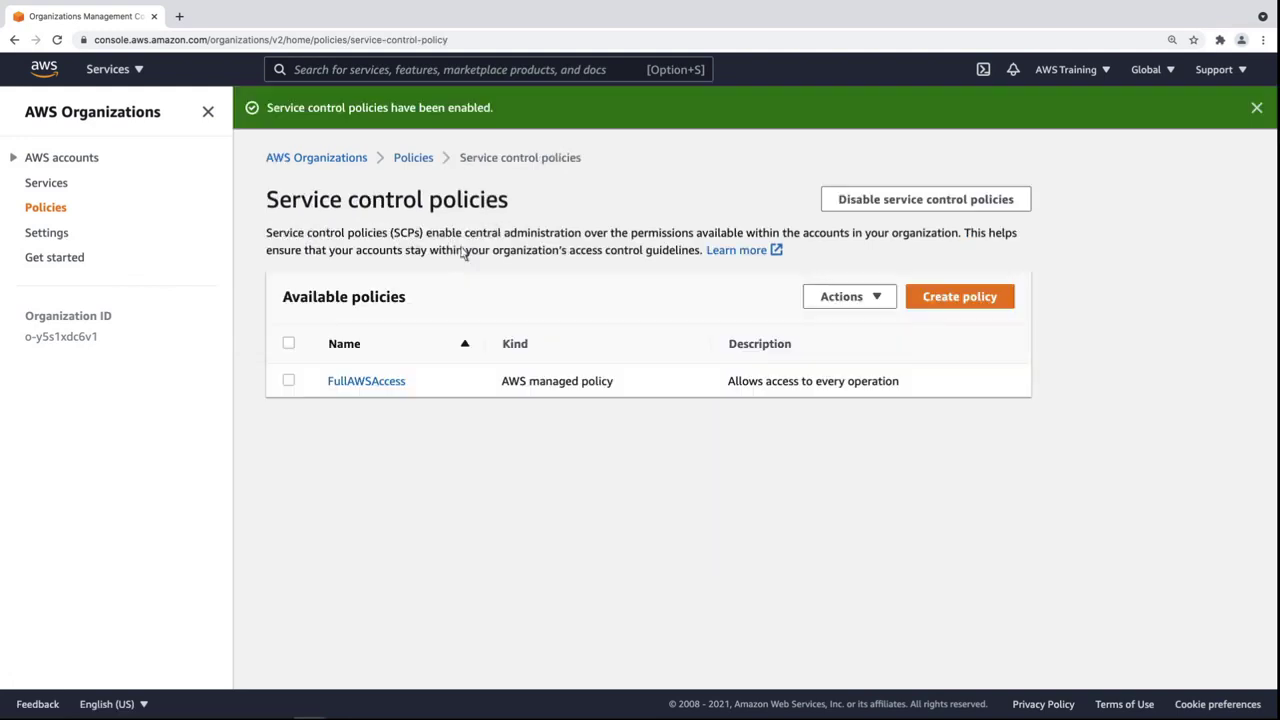
- Examine the details and JSON content of the AWS managed FullAWSAccess policy
click(389, 383)
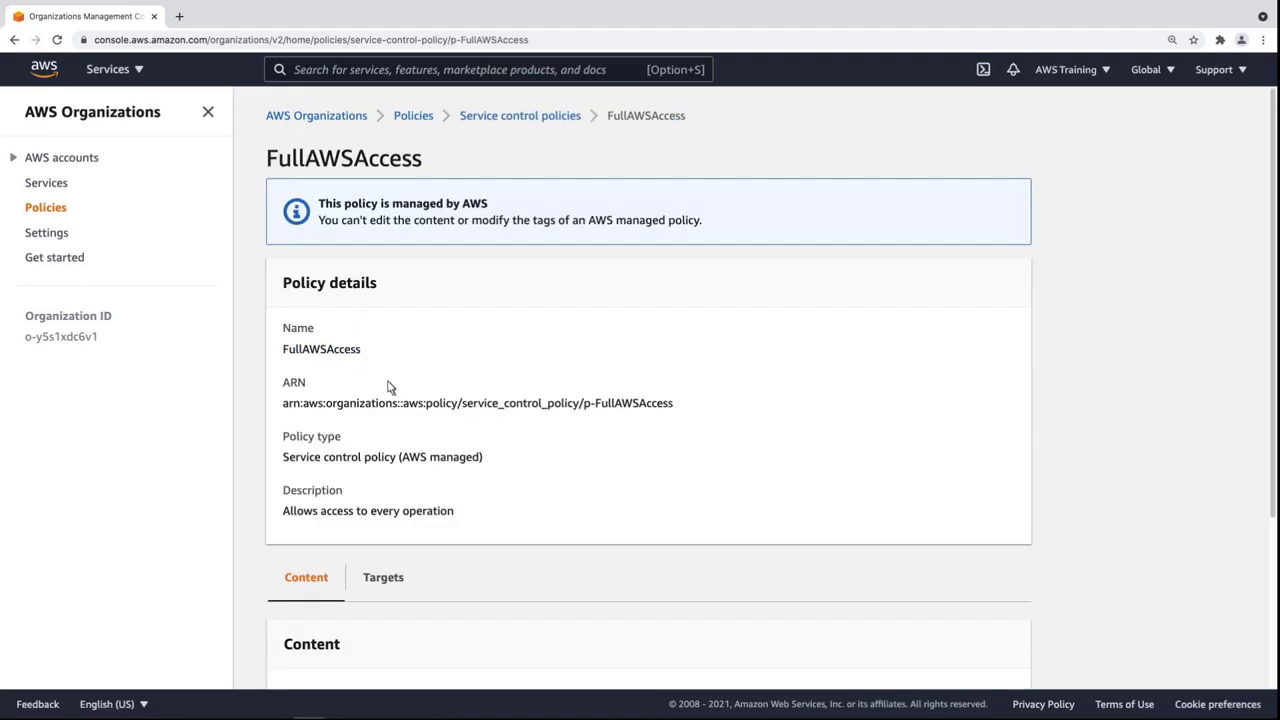
scroll(1268, 567, down, 1)
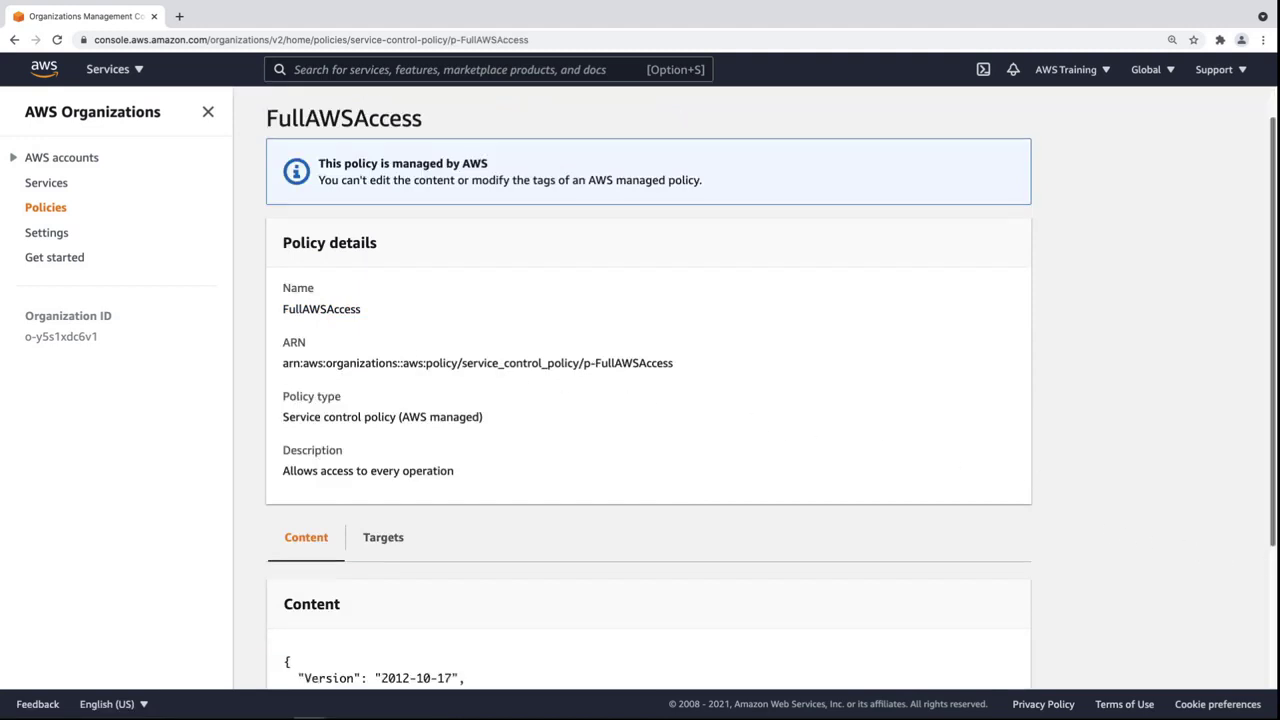
scroll(648, 400, down, 4)
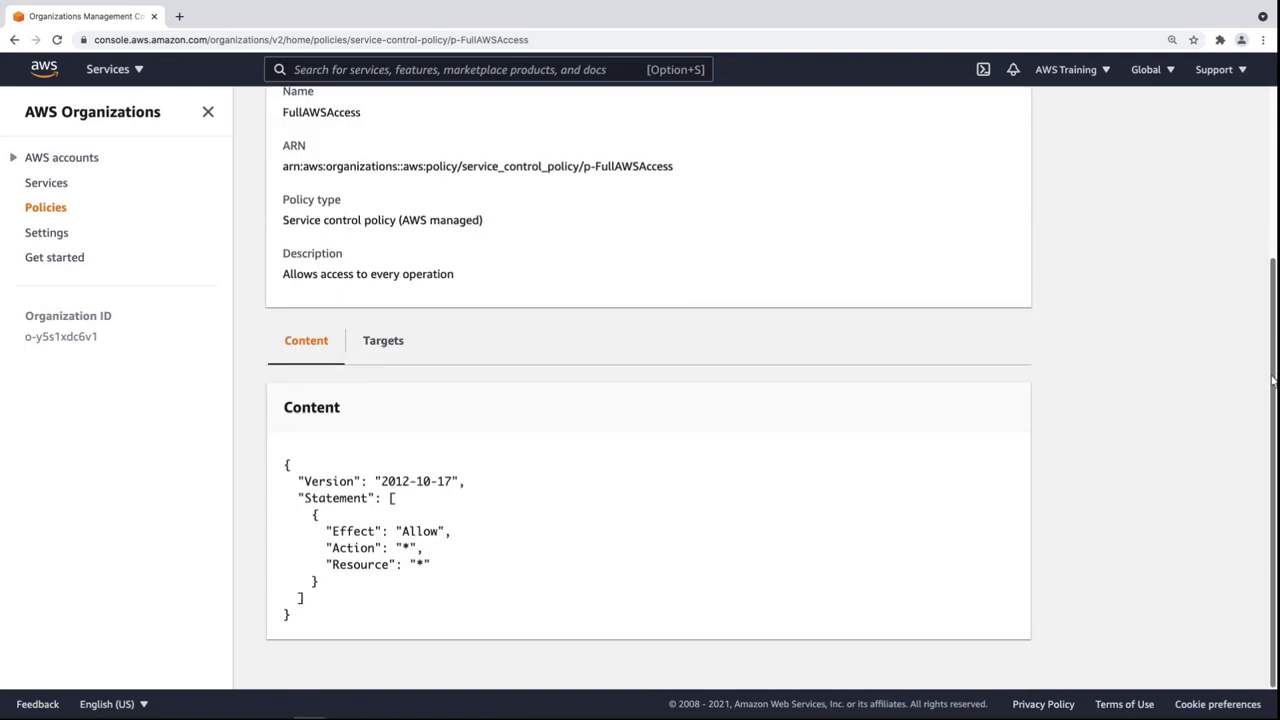
click(1273, 186)
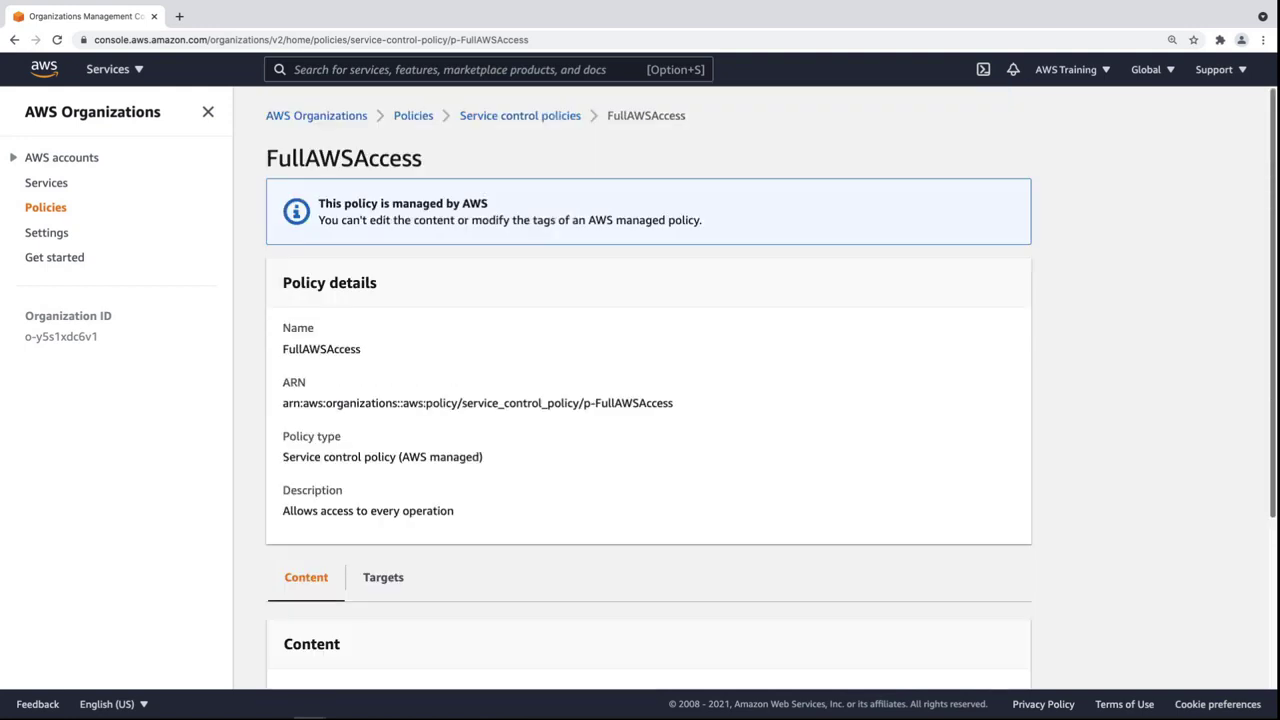
- Start a new service control policy named SecurityGuardrails with the description "Prevent disabling required security services"
click(57, 209)
click(403, 453)
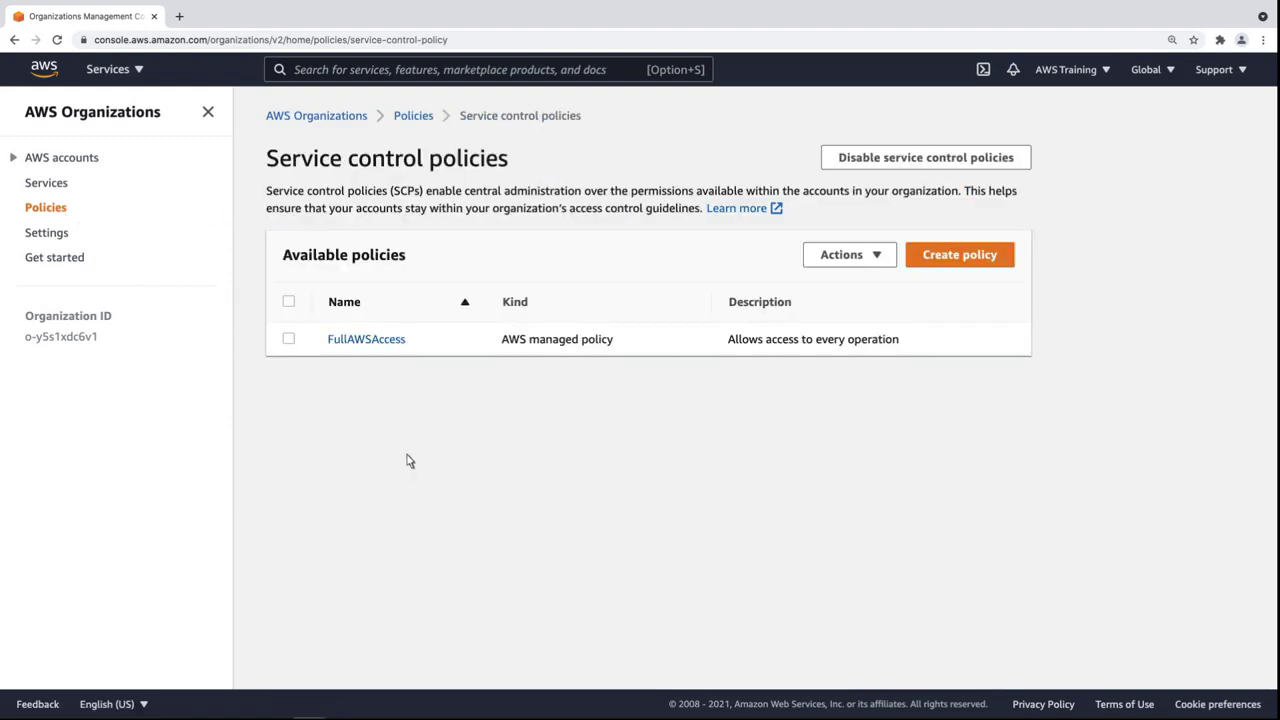
click(920, 264)
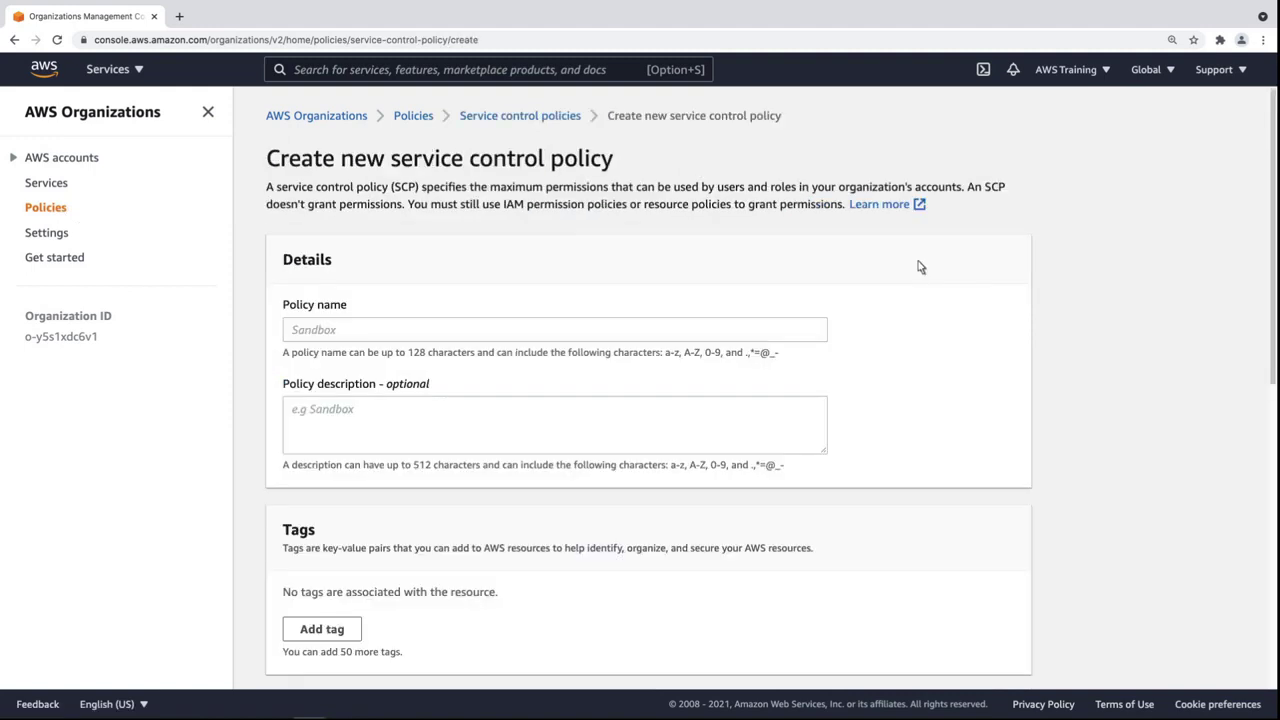
click(297, 338)
text(SecurityGuardrails)
click(293, 410)
text(Prevent disabl)
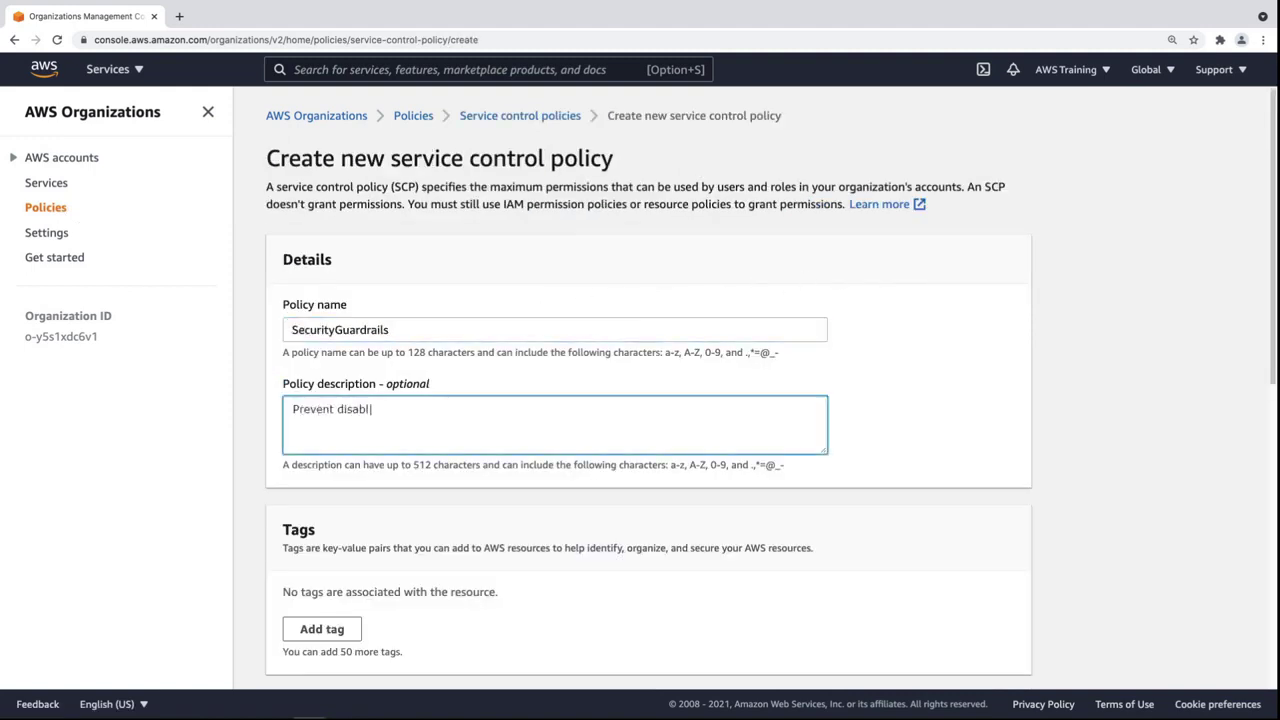
text(ing required security services)
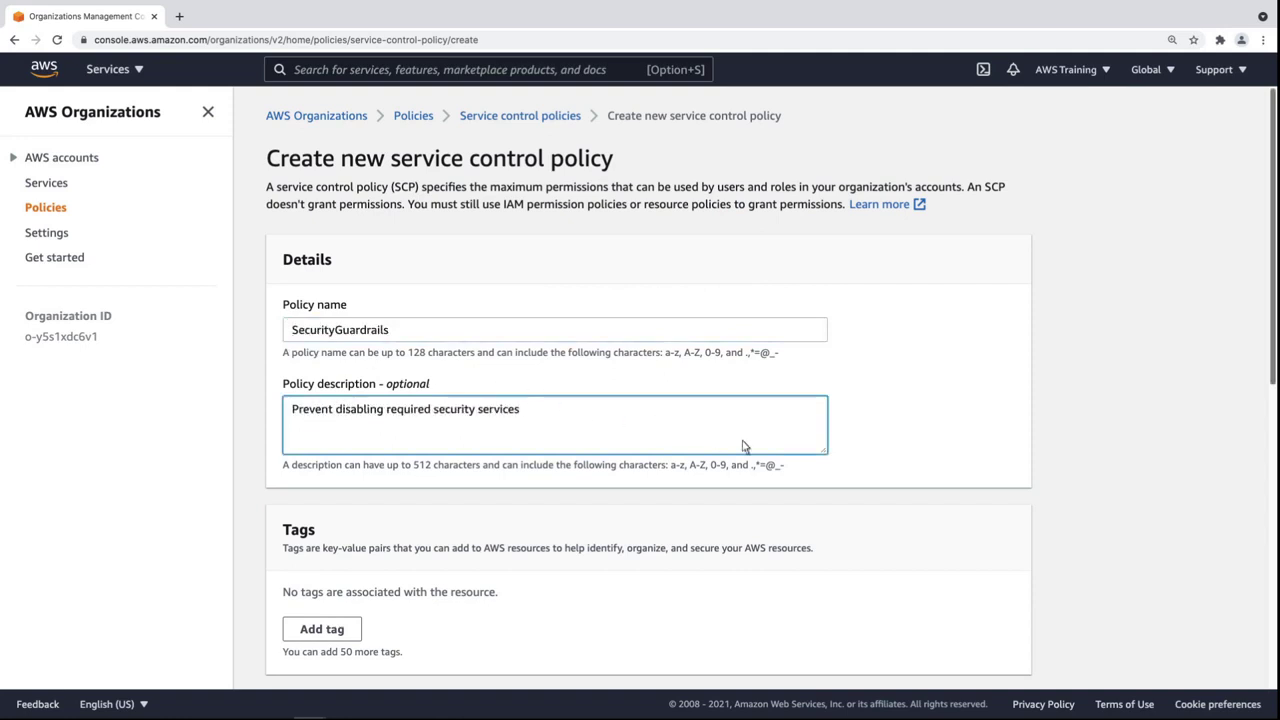
- Add the AMP actions CreateAlertManagerDefinition, CreateRuleGroupsNamespace and CreateWorkspace to Statement1 of the policy
scroll(1272, 570, down, 3)
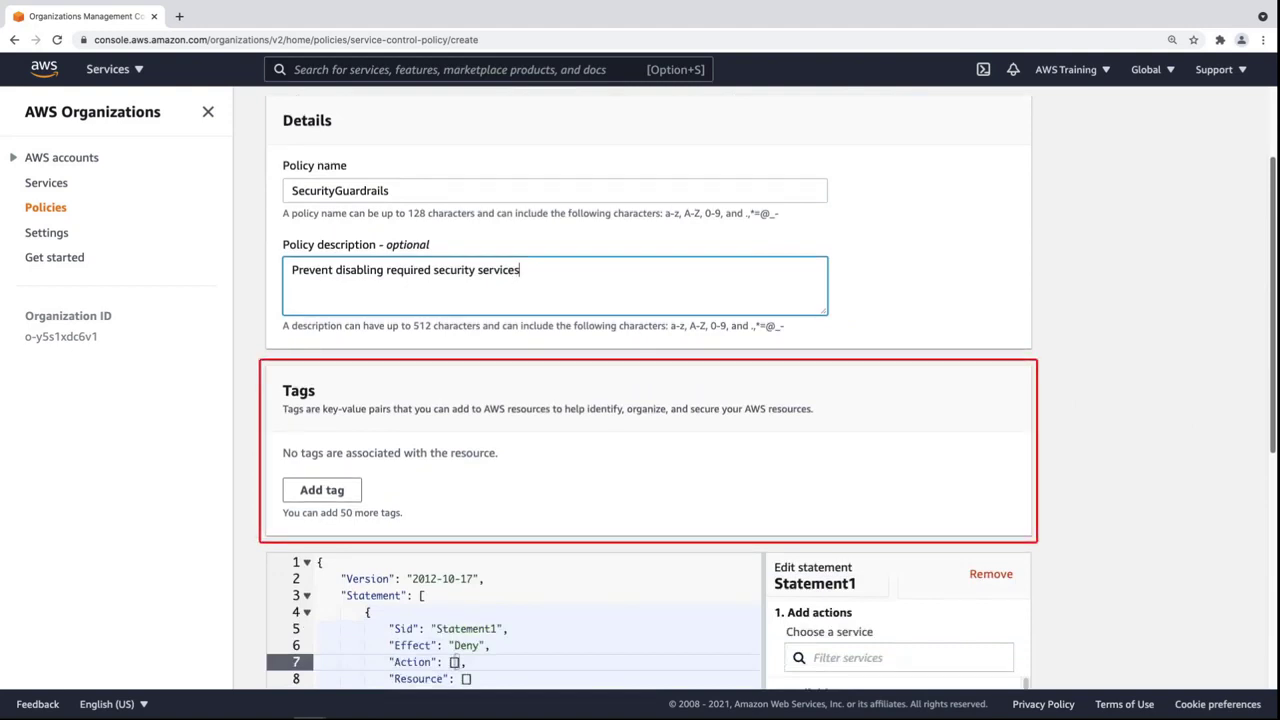
scroll(1273, 570, down, 4)
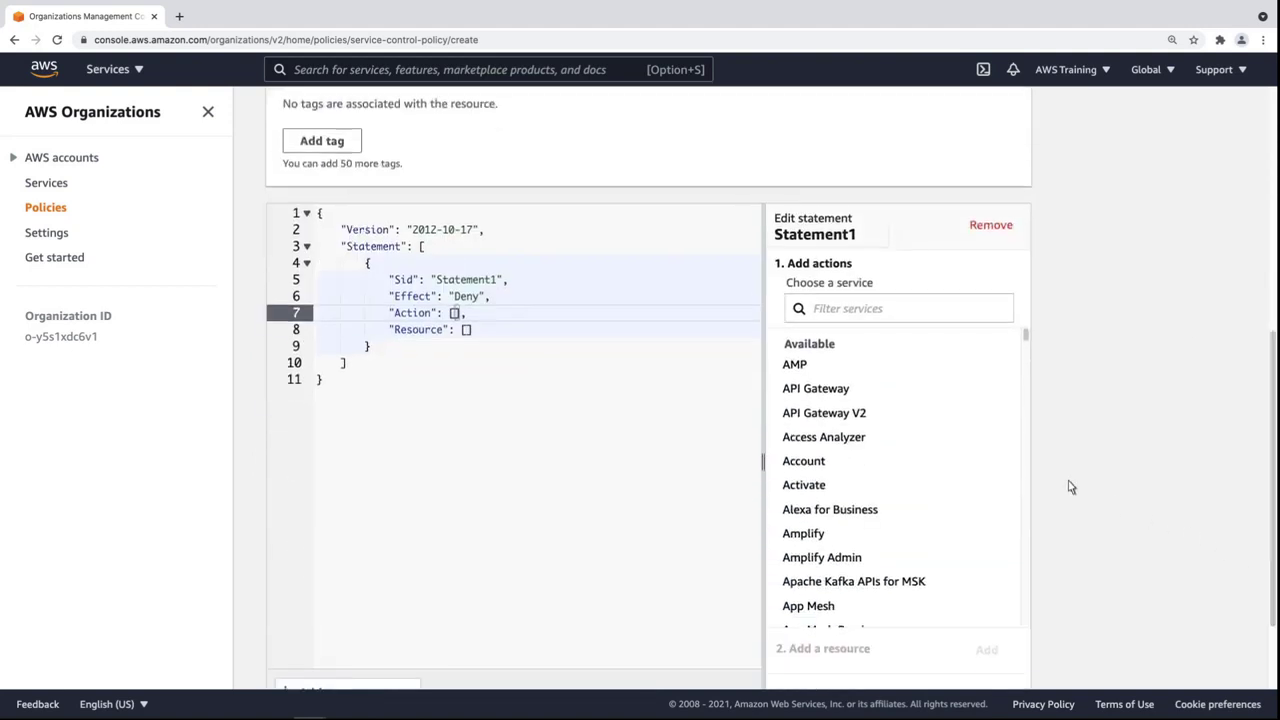
click(800, 366)
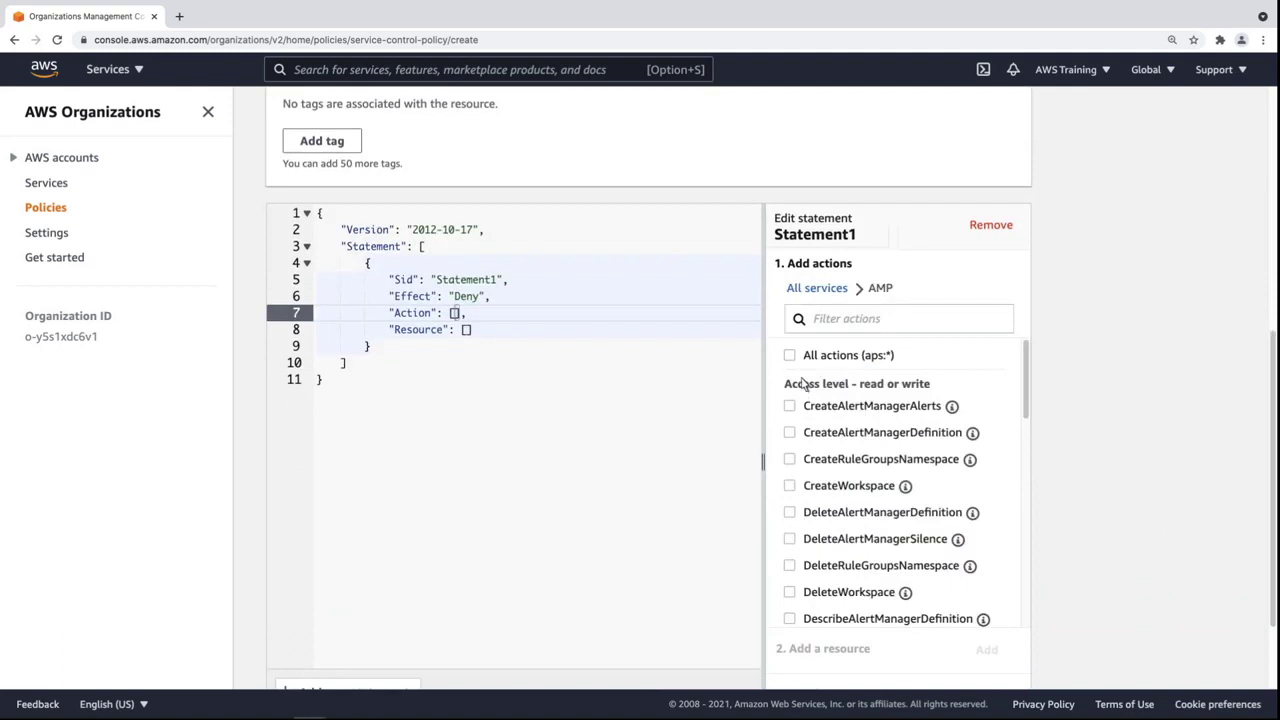
click(791, 432)
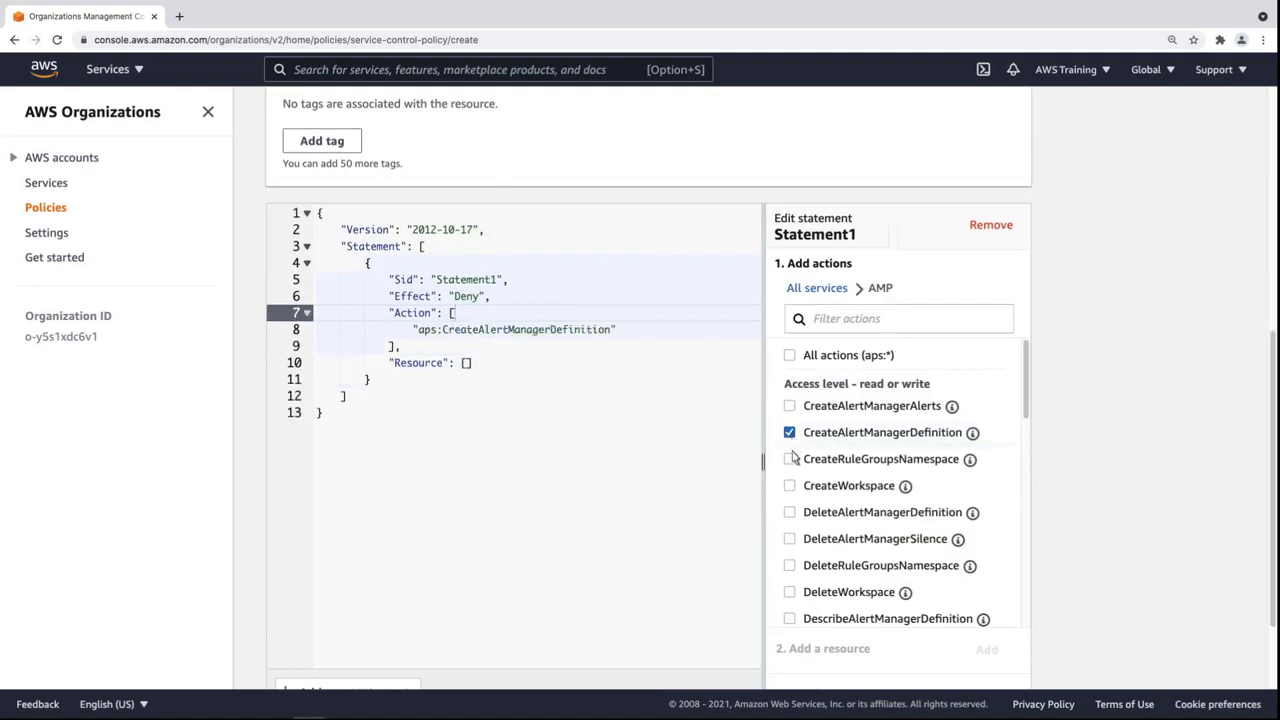
click(790, 459)
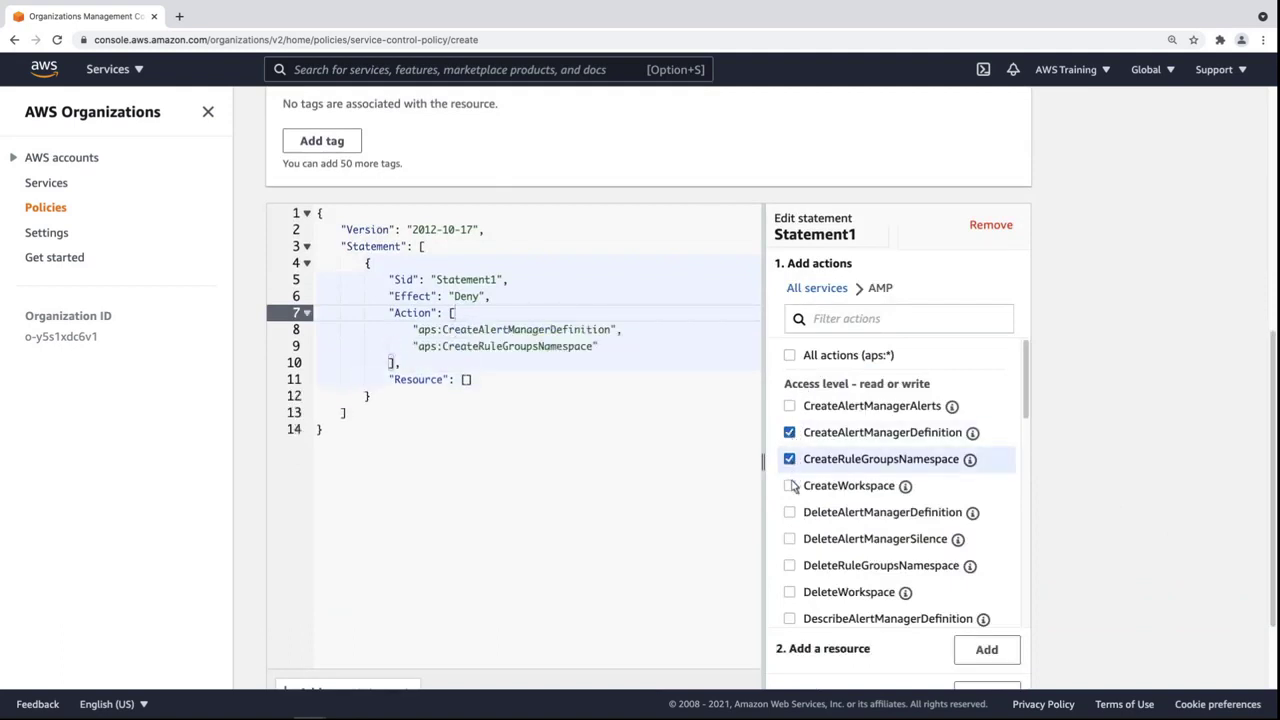
click(790, 486)
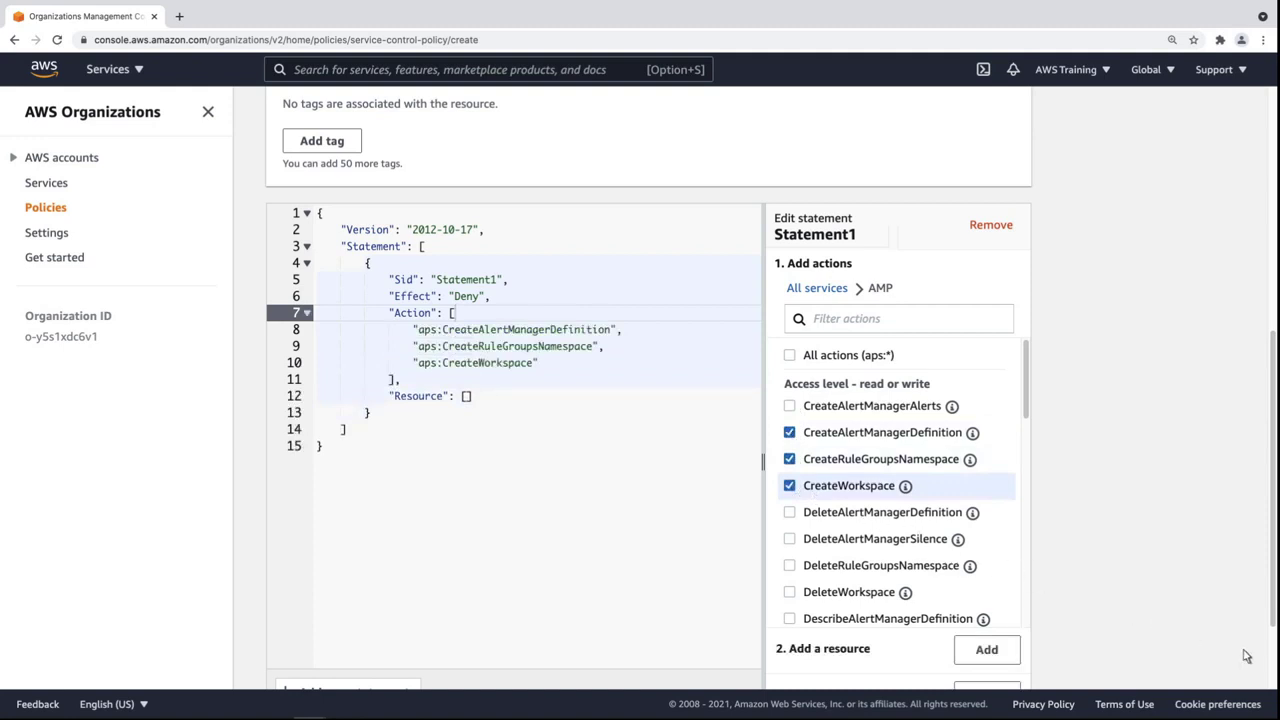
- Add a resource for the AMP service to Statement1 with the resource type All Resources
scroll(1274, 665, down, 3)
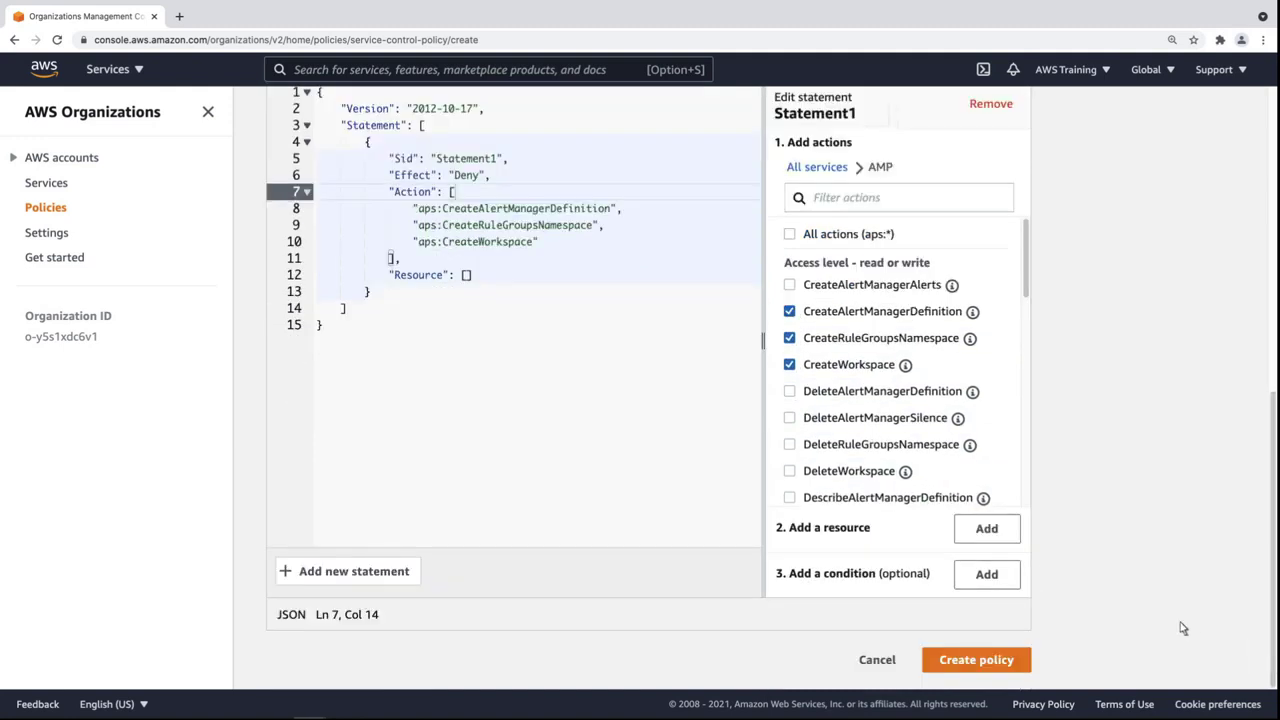
click(981, 534)
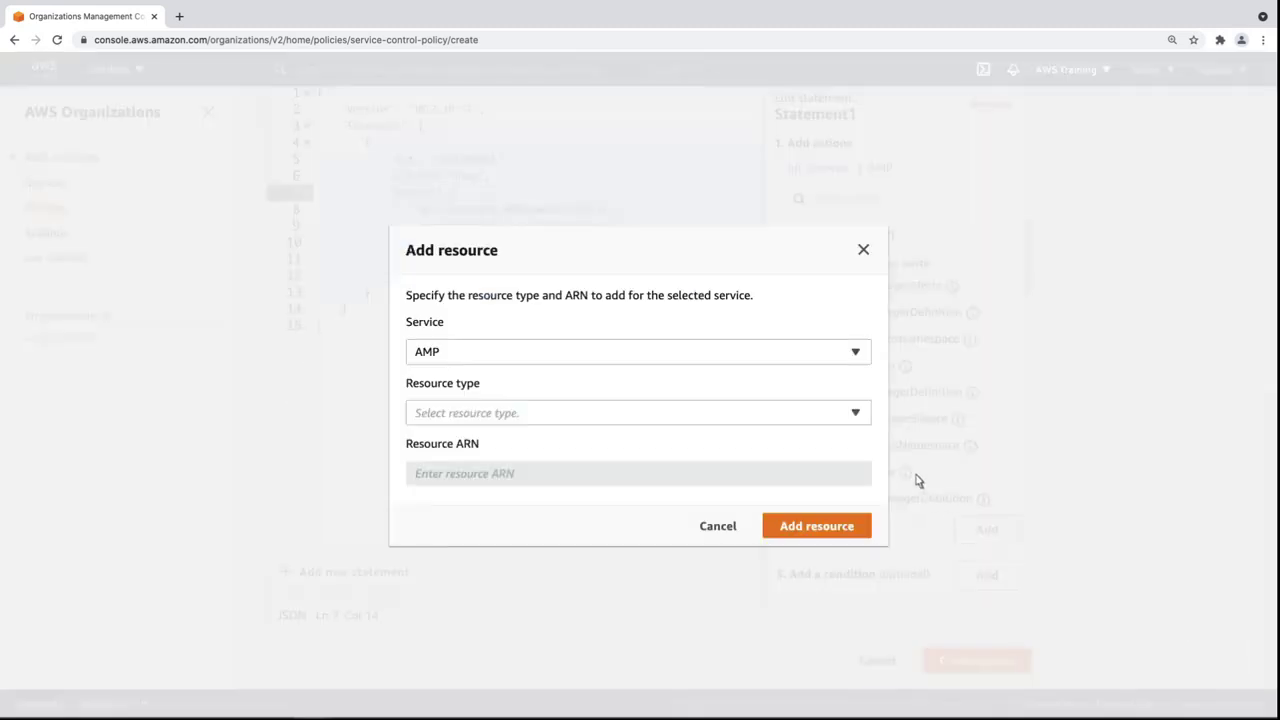
click(857, 414)
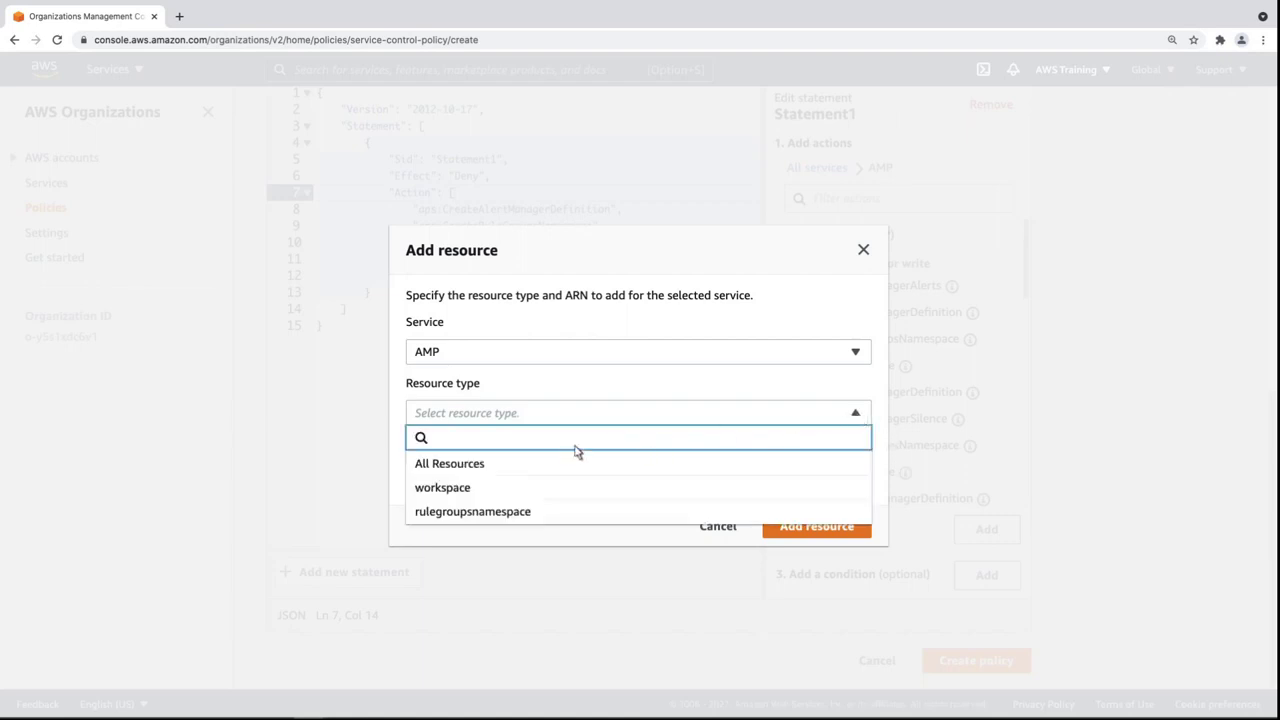
click(426, 469)
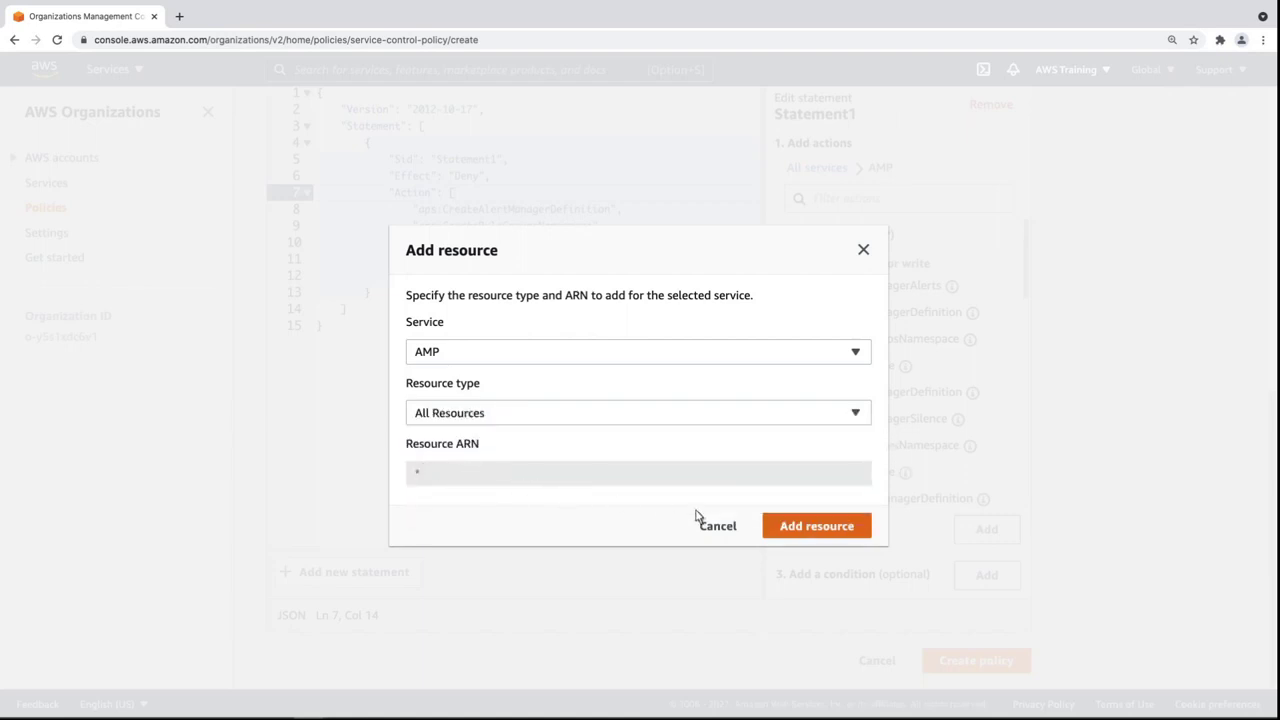
click(775, 528)
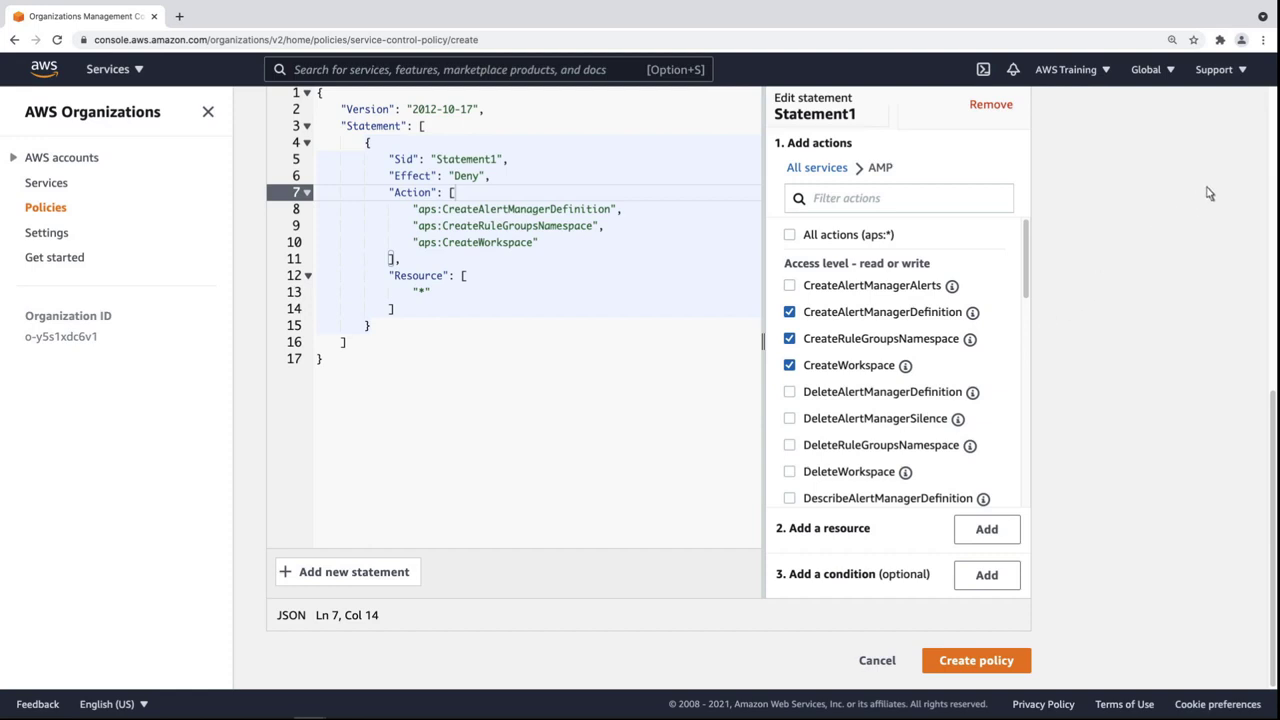
- Remove Statement1 from the policy
scroll(1271, 143, up, 2)
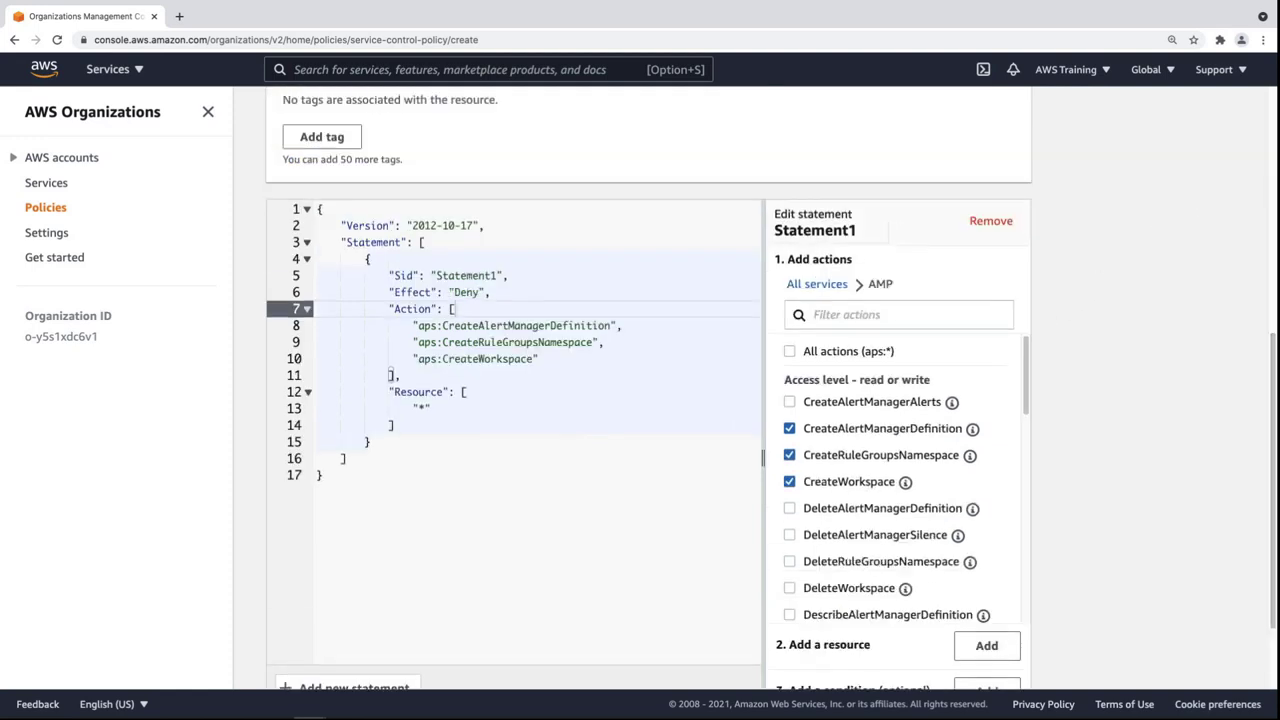
click(972, 226)
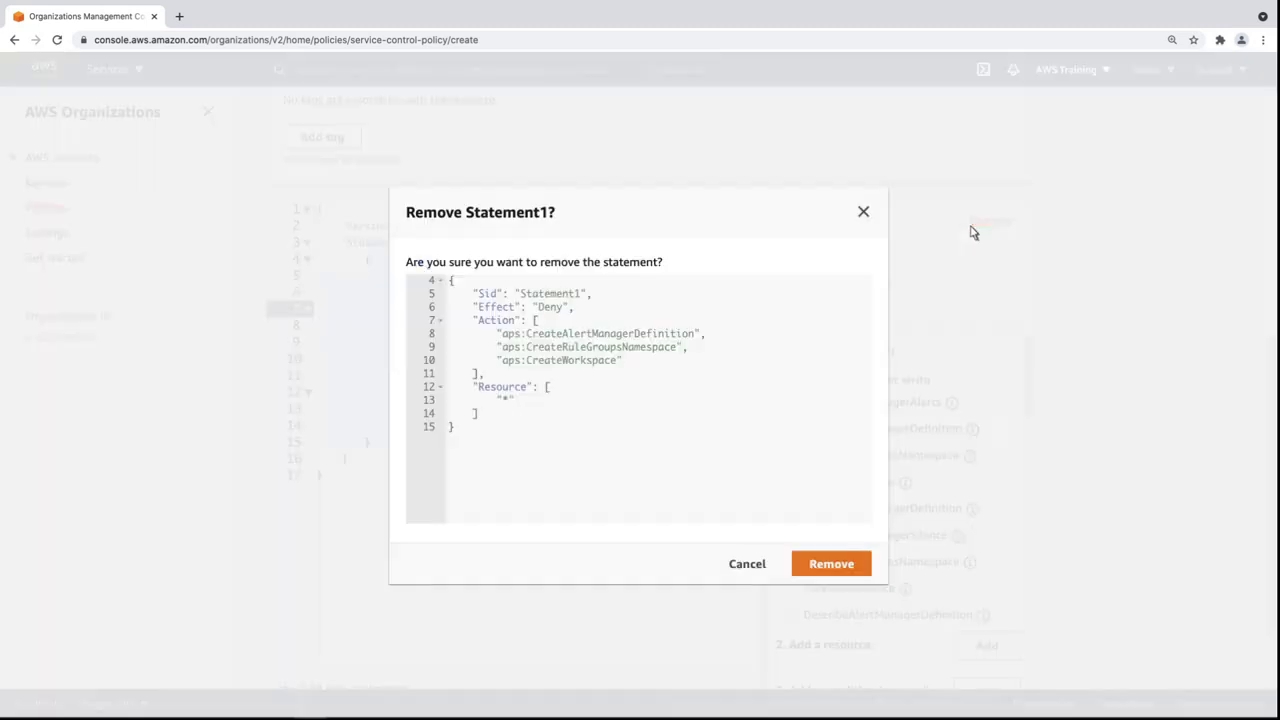
click(866, 565)
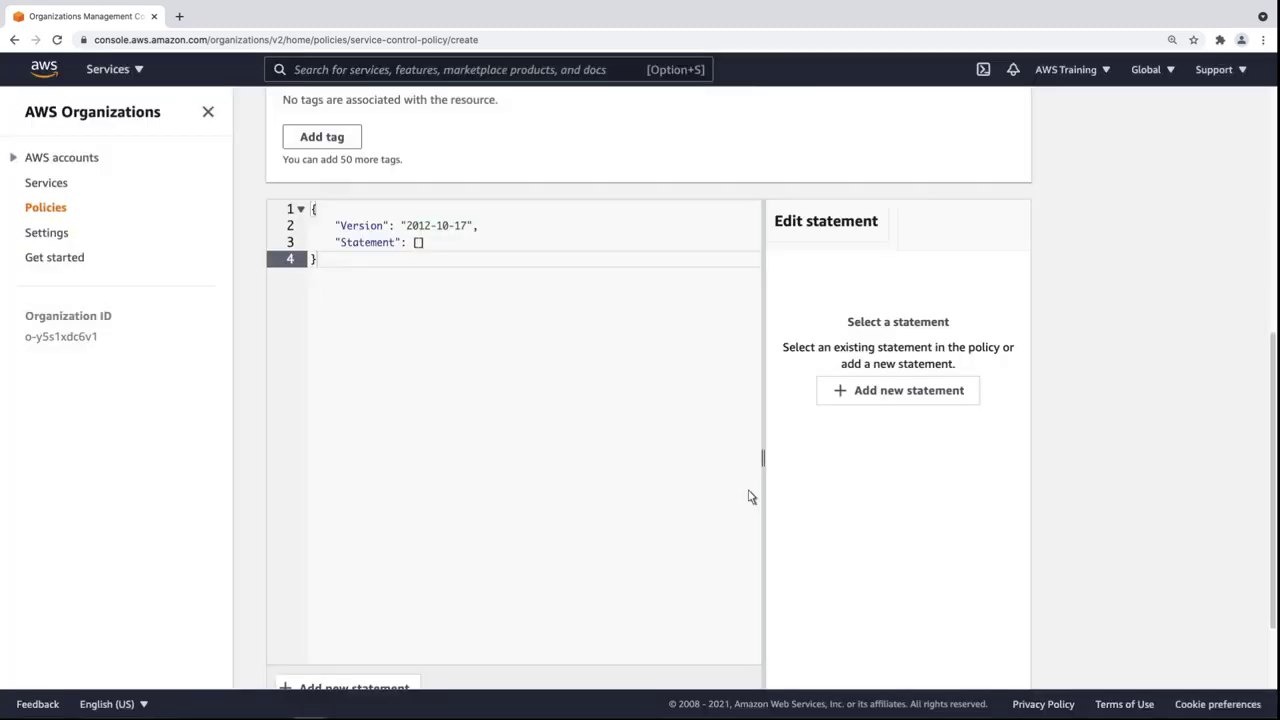
- Replace the entire policy JSON with the copied deny statements that restrict disabling Security Hub, GuardDuty, Detective, Config and CloudTrail
key(super+a)
key(BackSpace)
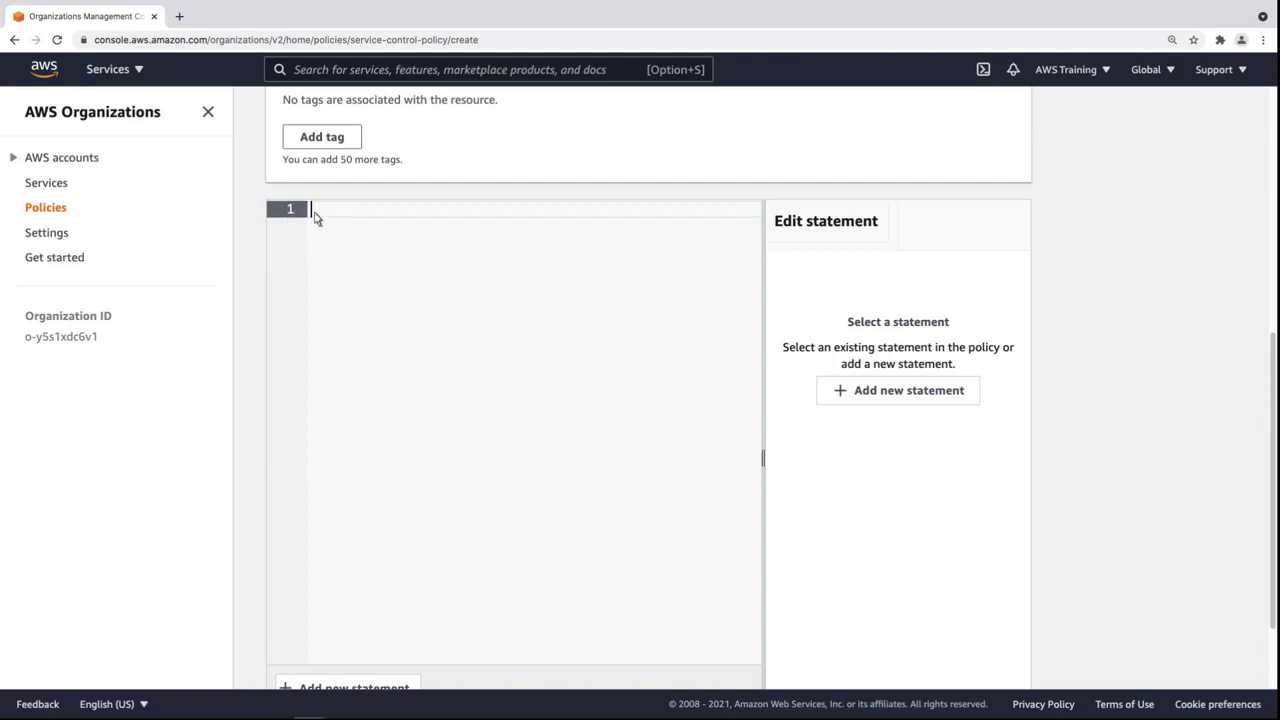
key(super+v)
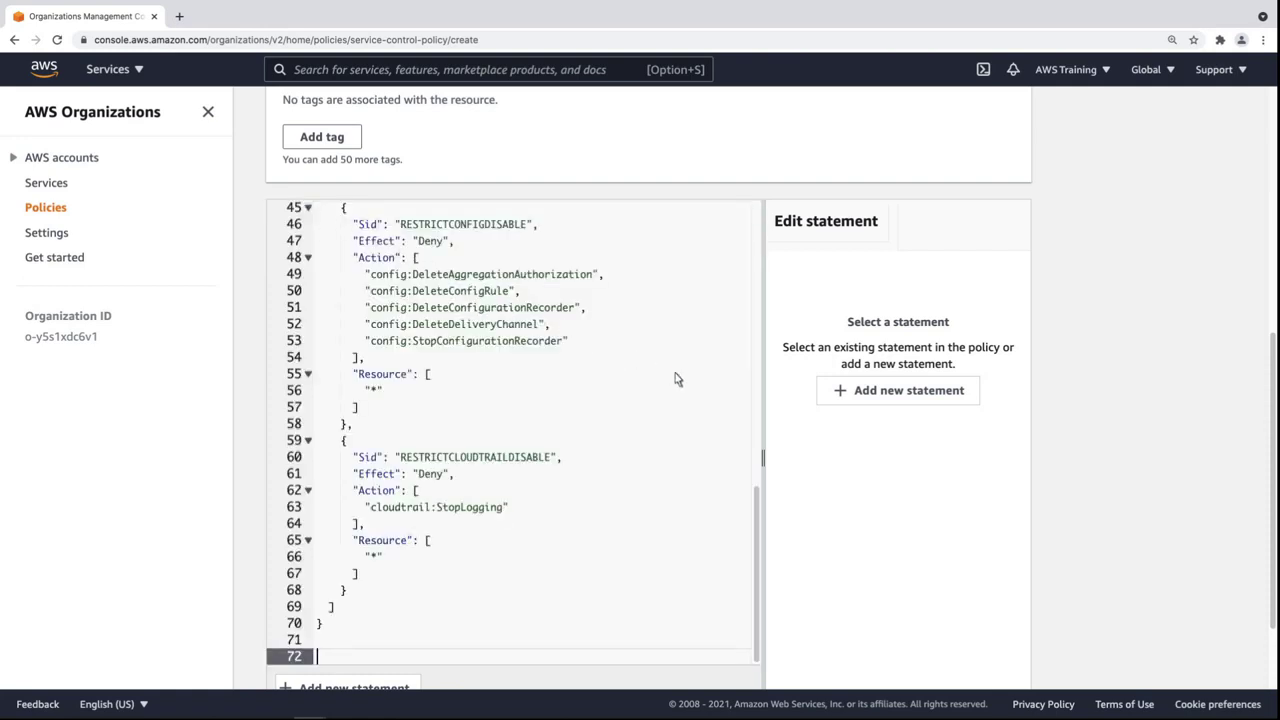
- Examine the policy's deny statements for Security Hub, GuardDuty, Detective, Config and CloudTrail in the JSON editor
scroll(757, 415, up, 15)
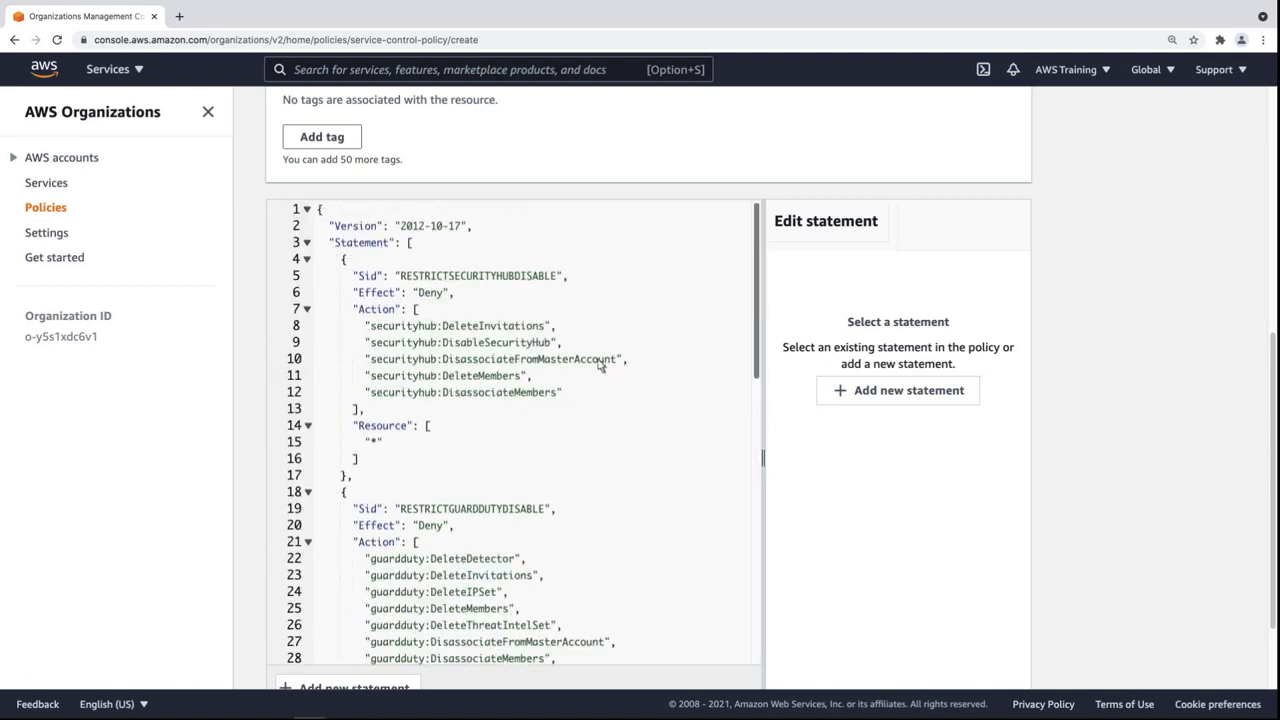
click(350, 280)
drag(354, 476, 330, 259)
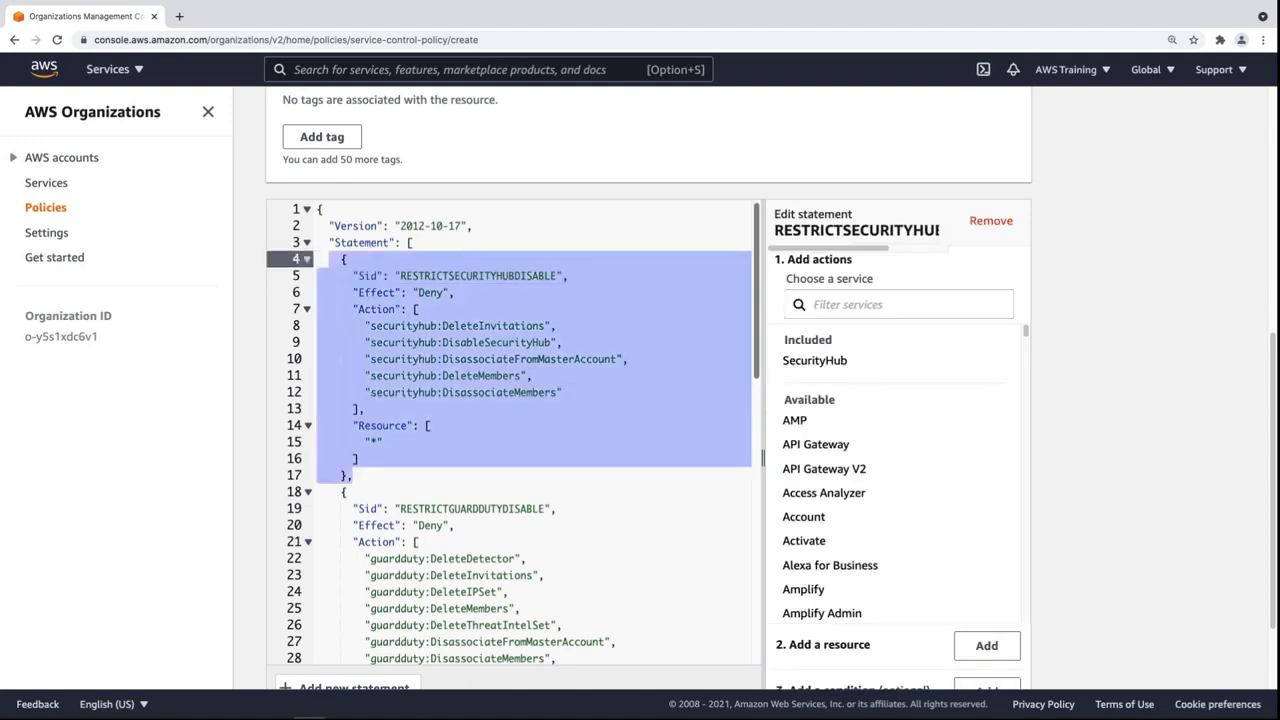
click(590, 326)
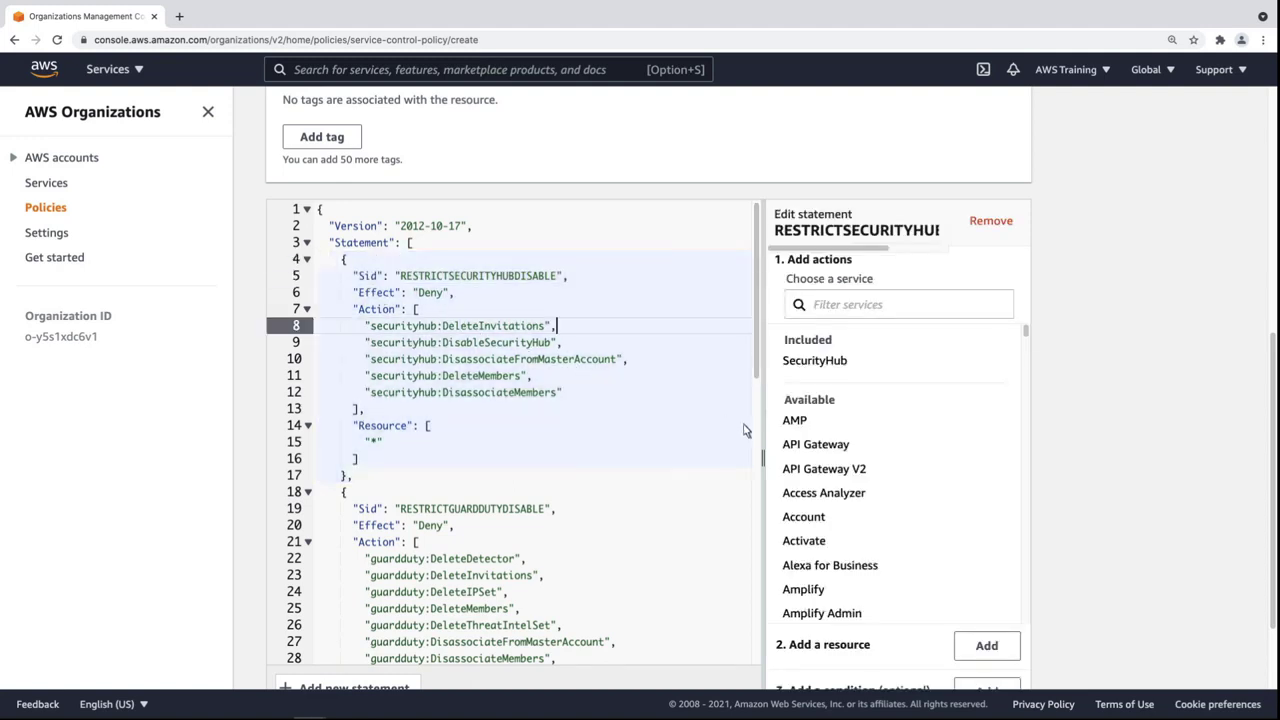
scroll(756, 432, down, 4)
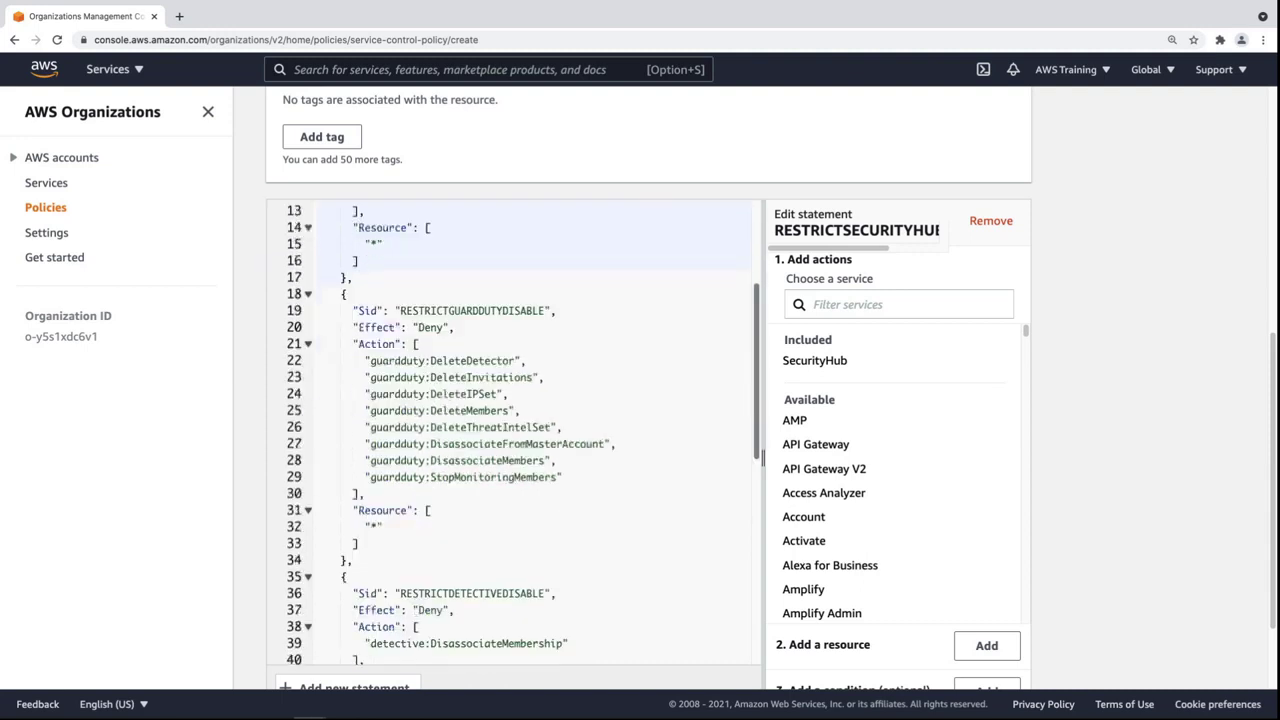
scroll(762, 457, down, 2)
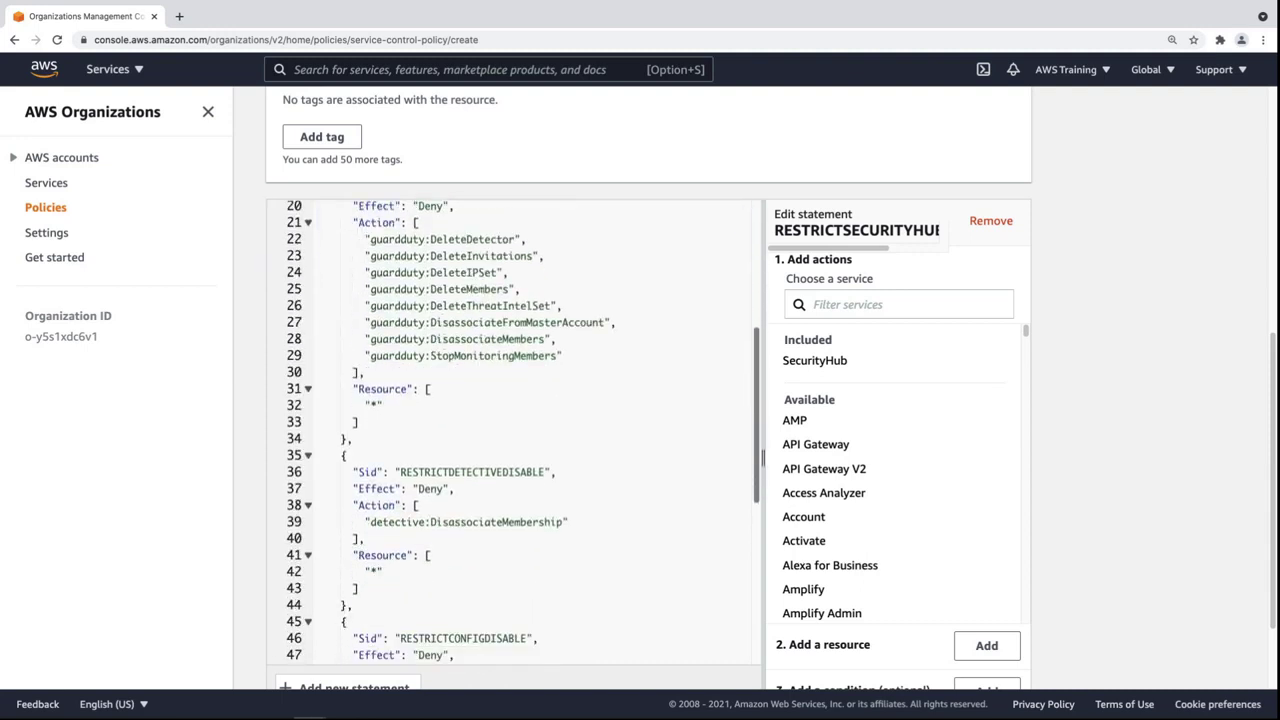
scroll(762, 457, down, 4)
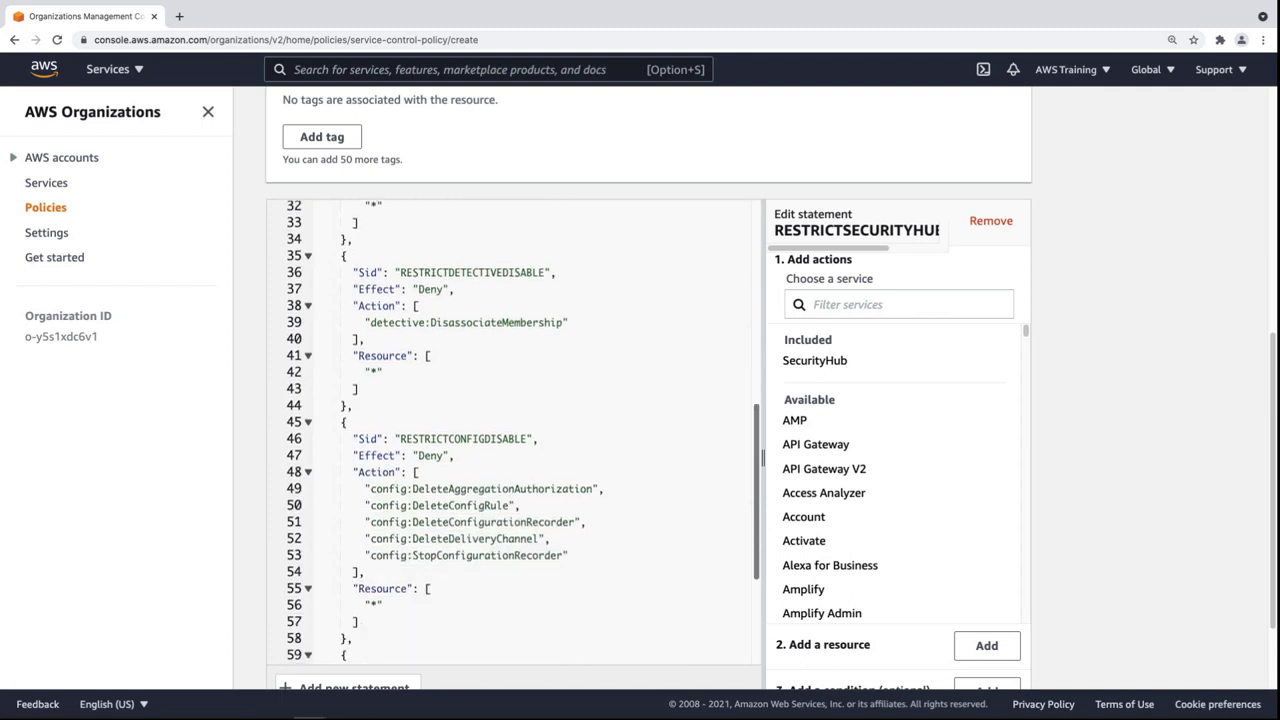
scroll(758, 390, down, 4)
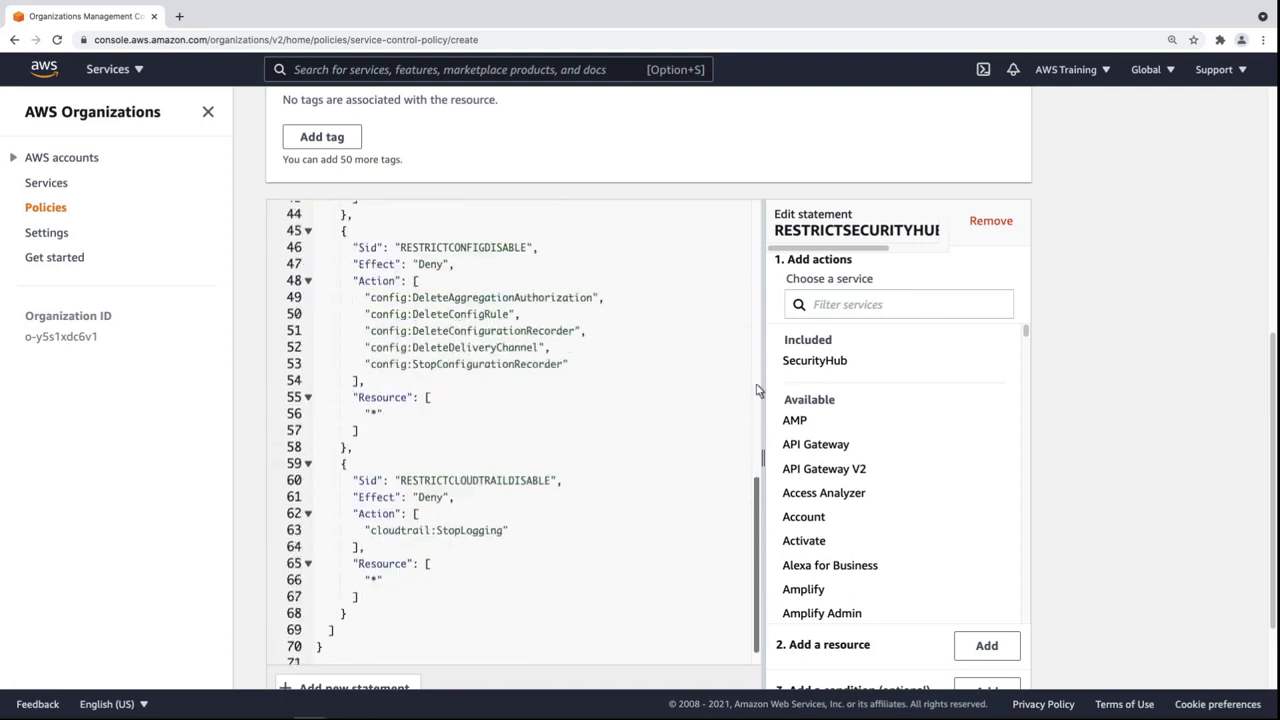
scroll(757, 272, up, 10)
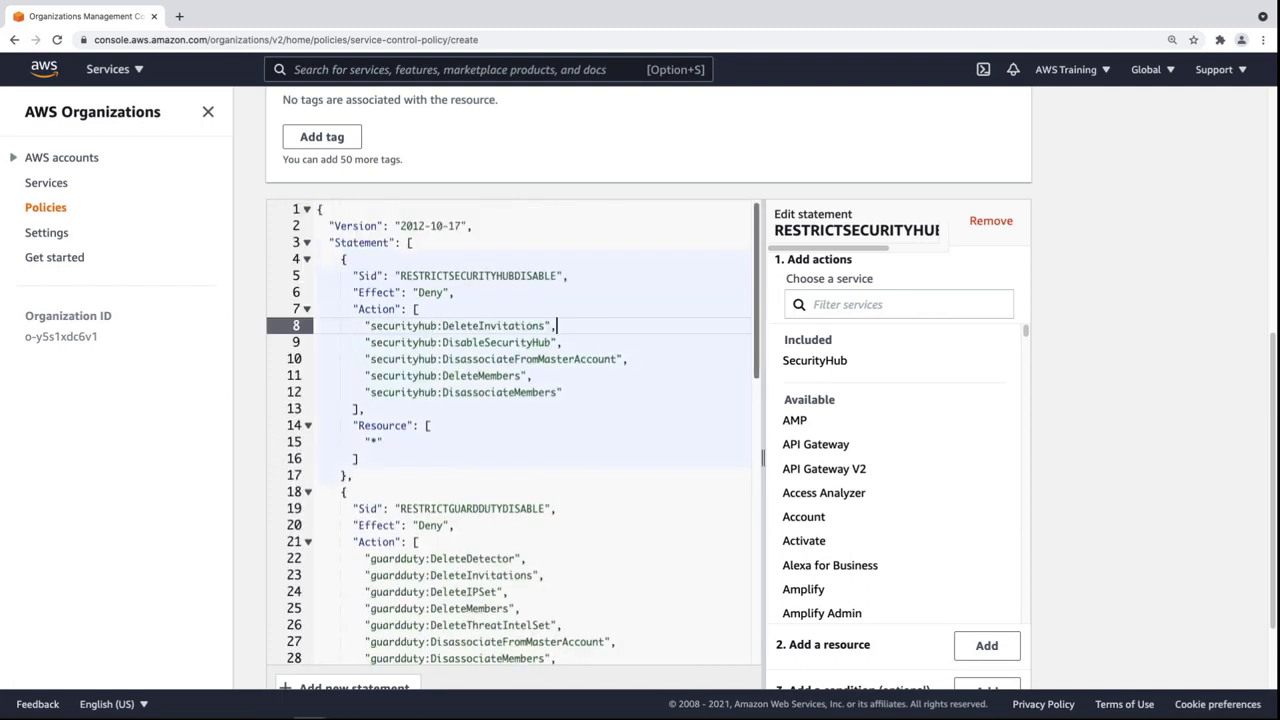
- Create the SecurityGuardrails service control policy with the pasted deny statements
key(Up)
key(Up)
key(Up)
key(Up)
key(Up)
key(Up)
key(Up)
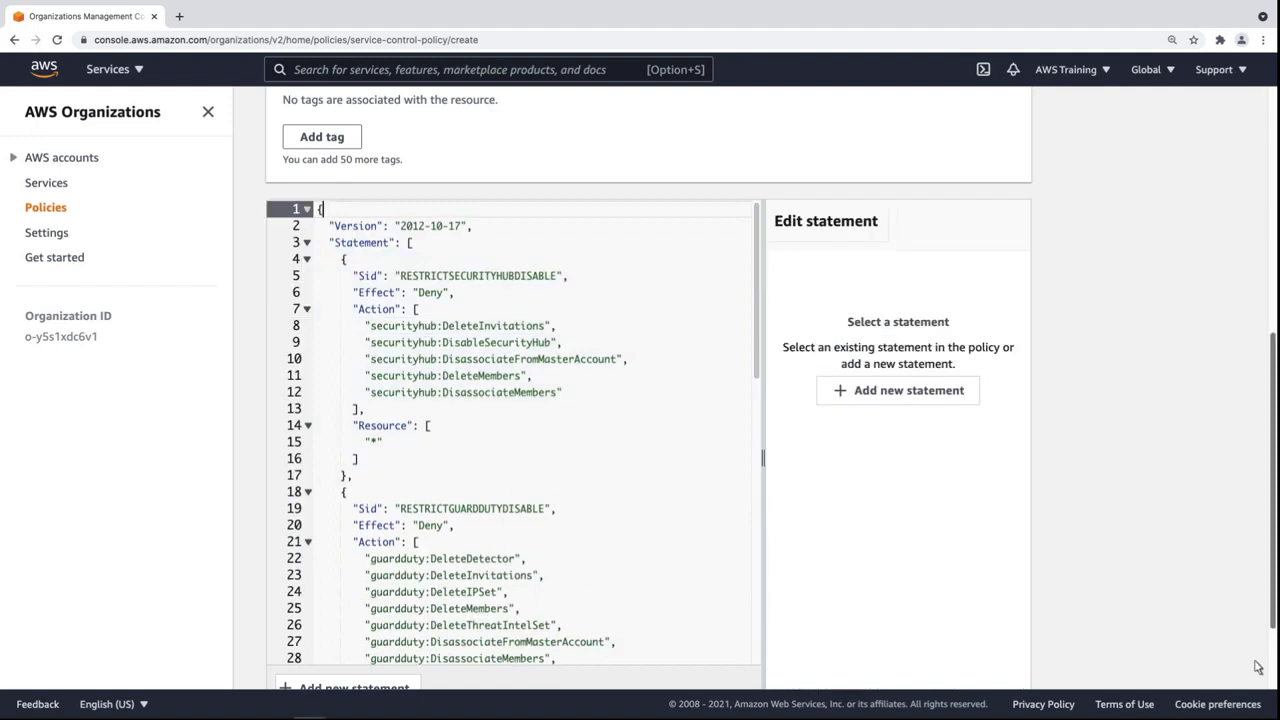
scroll(1258, 667, down, 2)
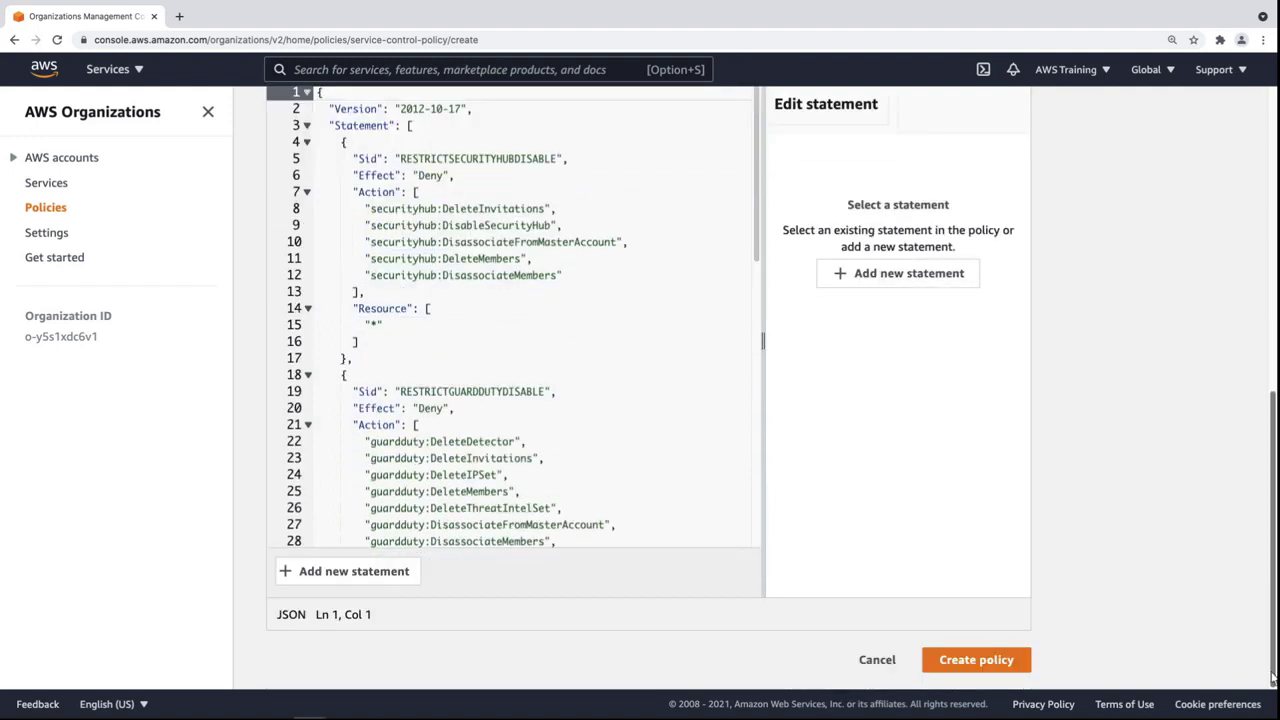
click(1020, 664)
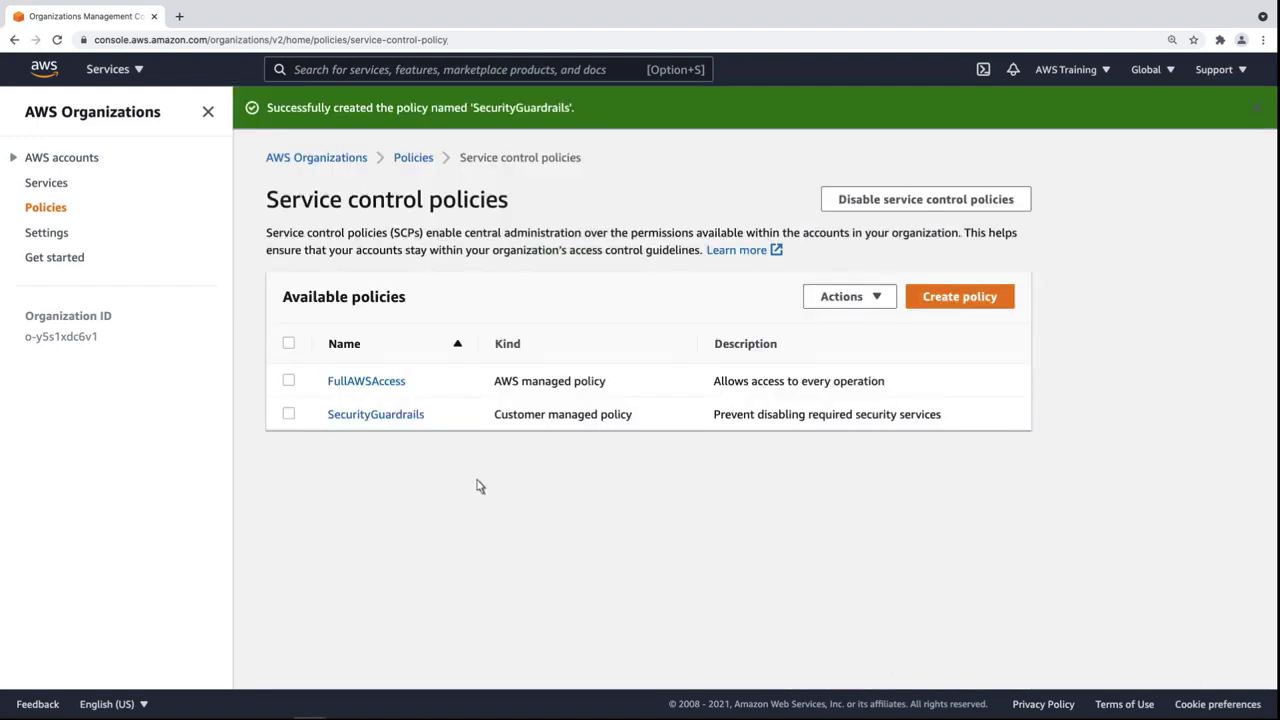
- Attach the SecurityGuardrails policy to the LogArchiveProdAccount account
click(290, 415)
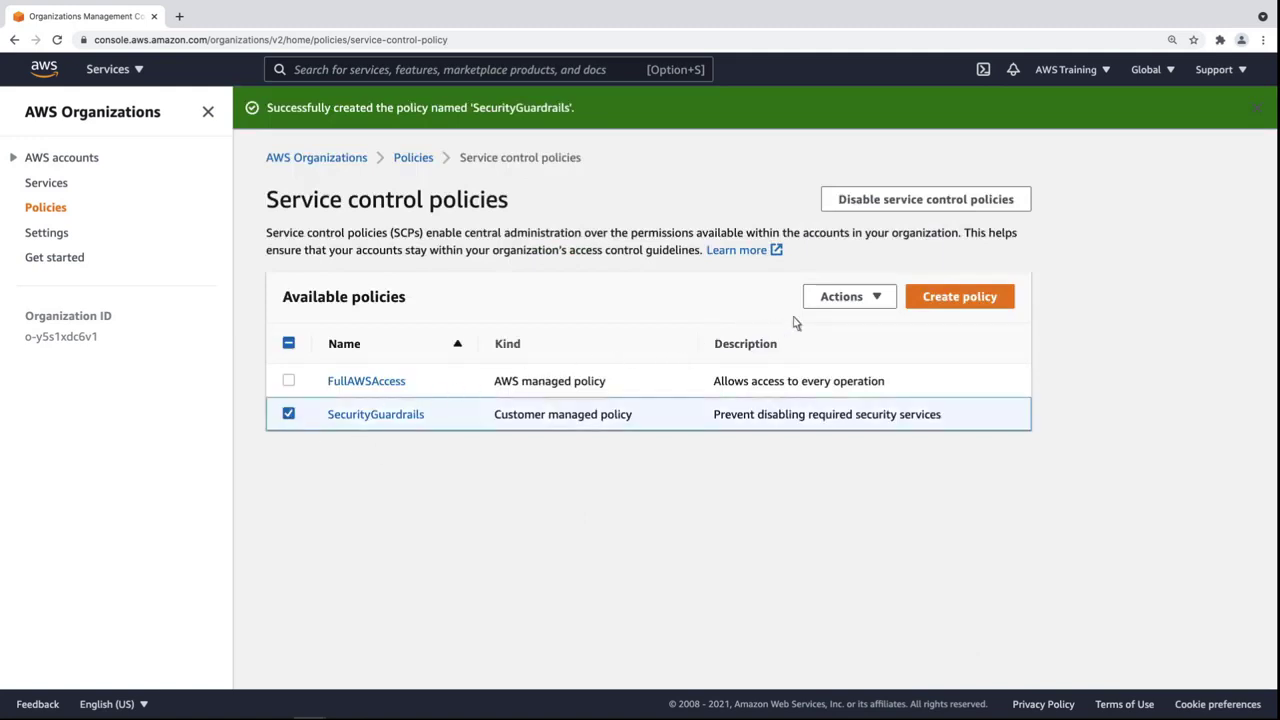
click(876, 298)
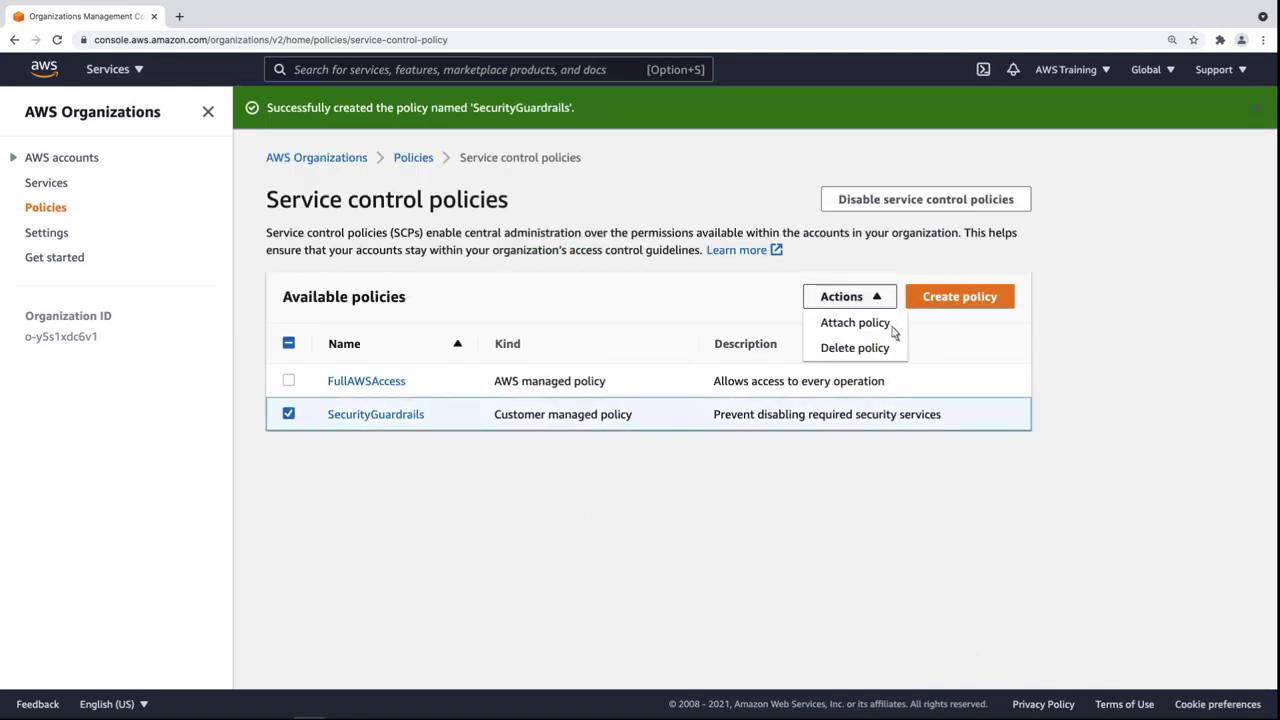
click(891, 328)
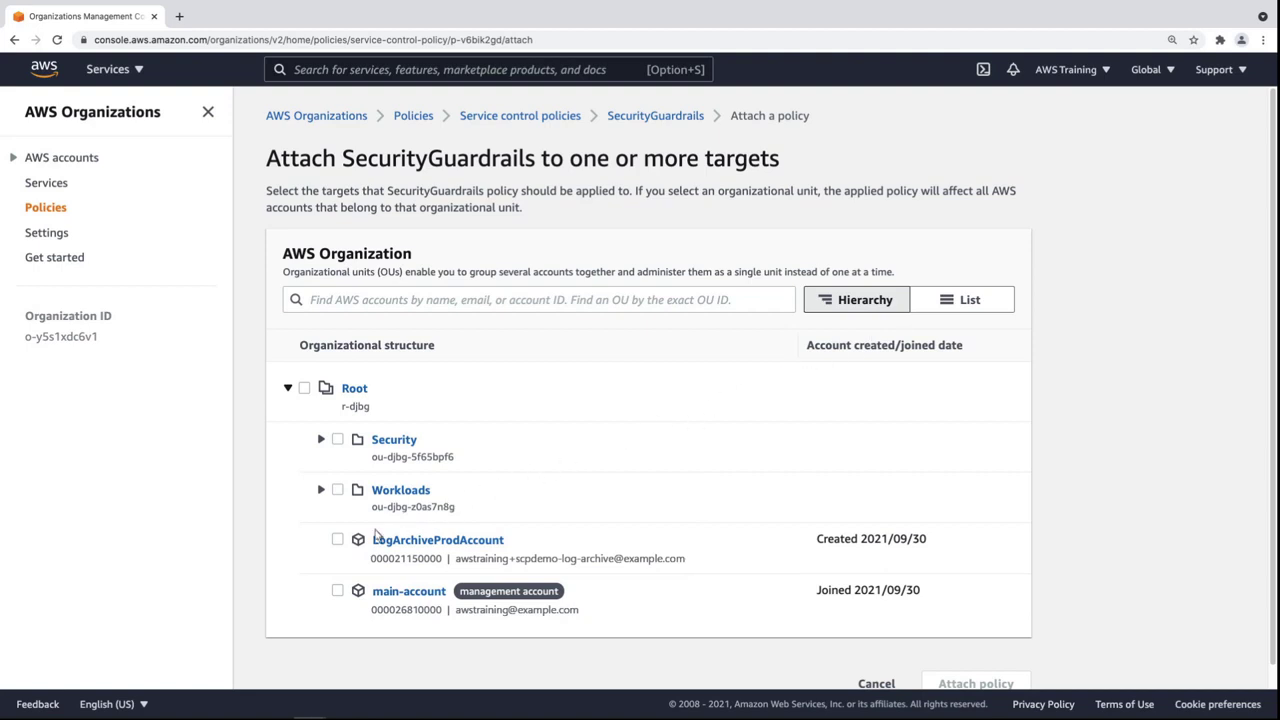
click(338, 541)
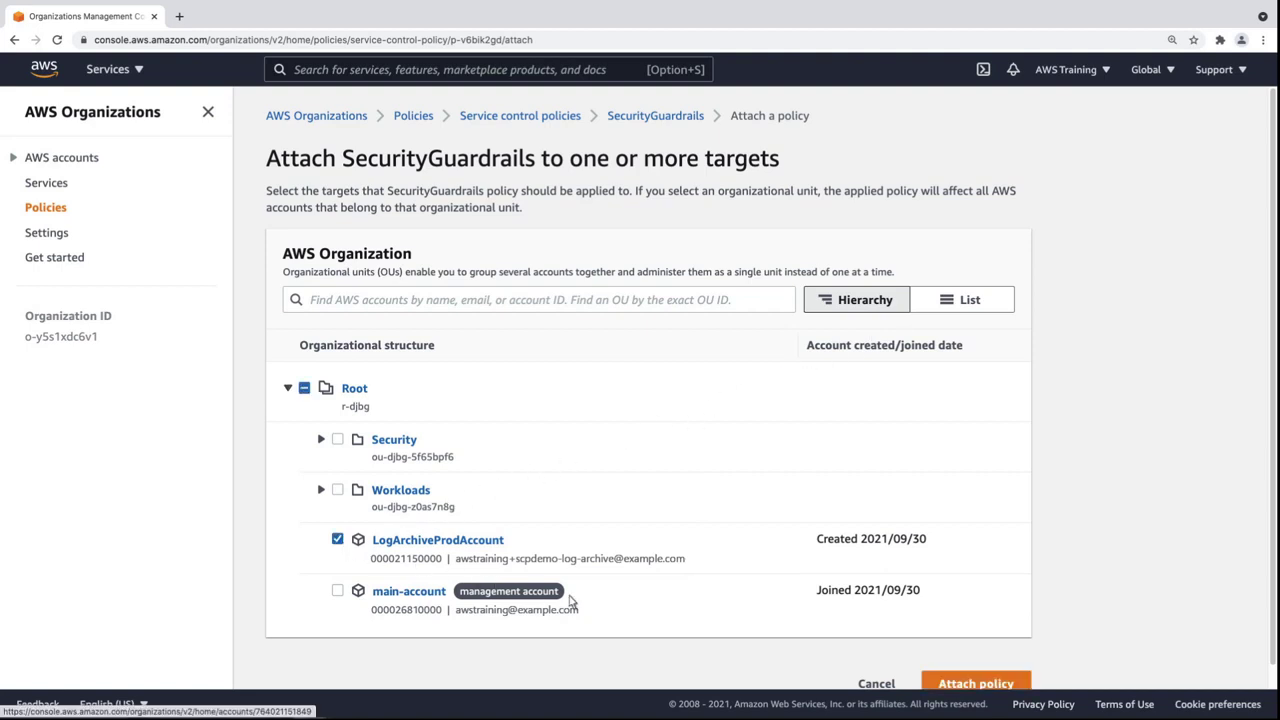
click(933, 684)
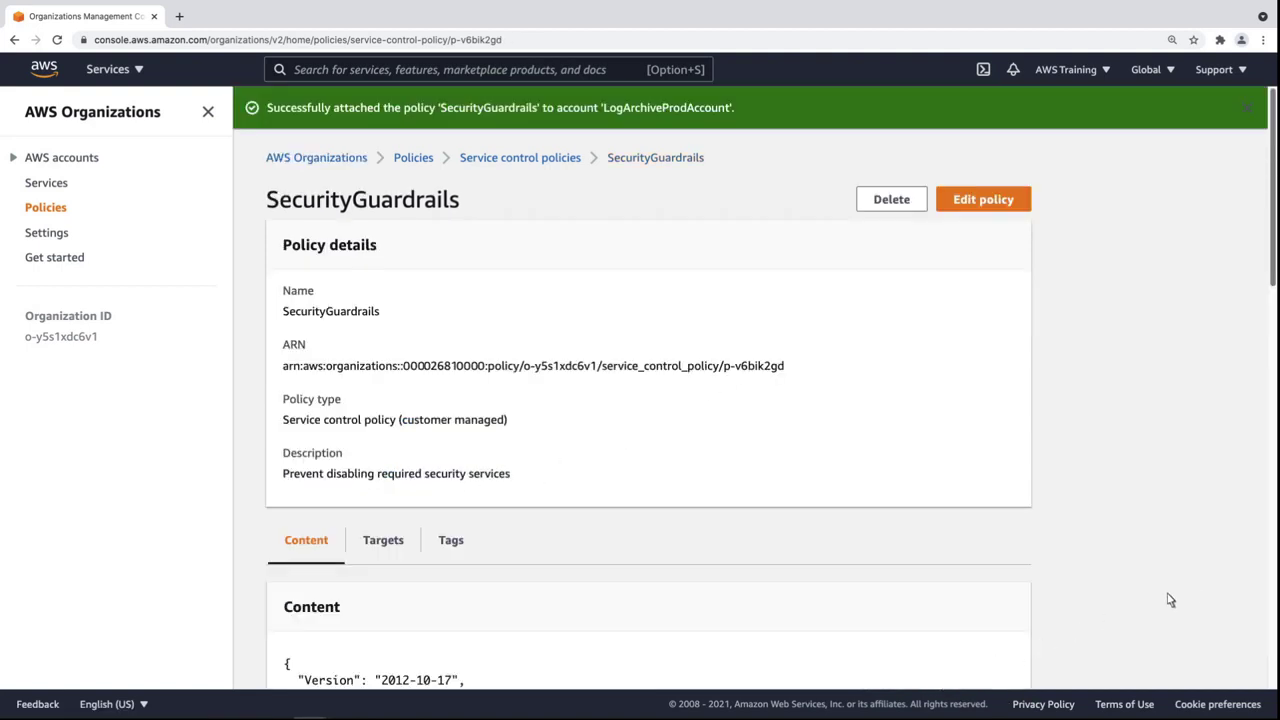
- Check the SecurityGuardrails policy's targets and the service control policies applied to LogArchiveProdAccount
scroll(1260, 567, down, 5)
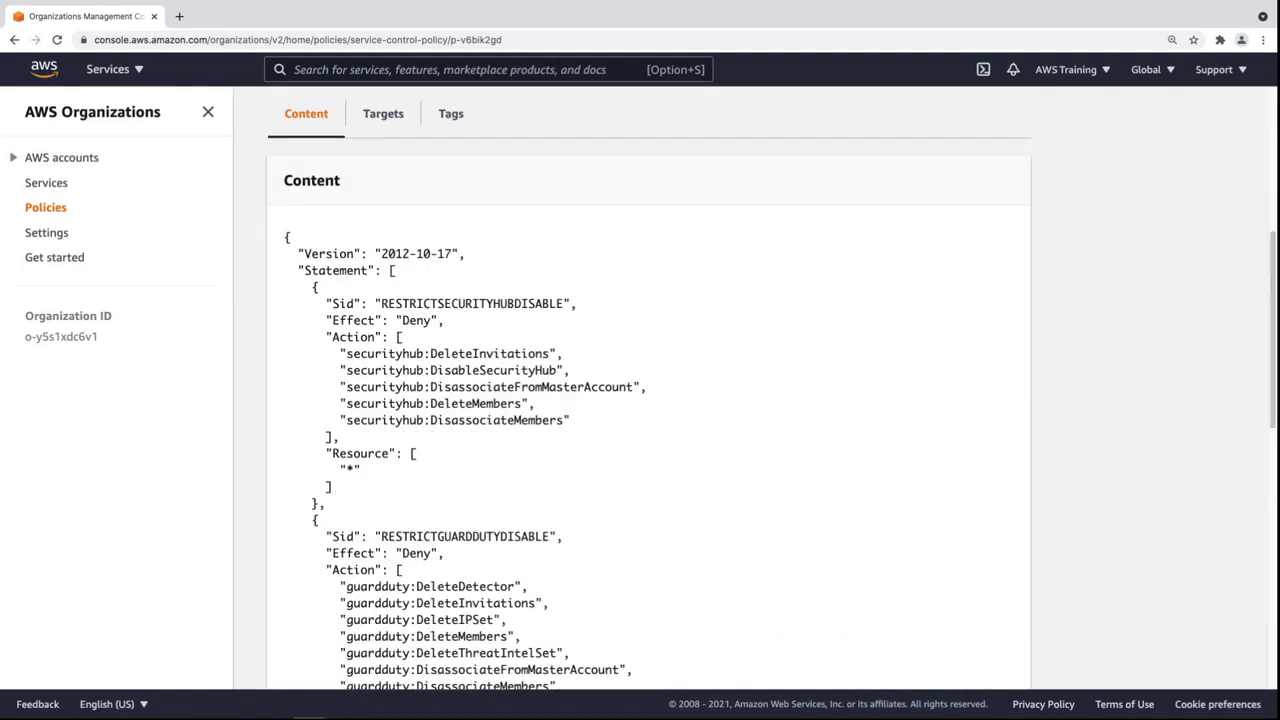
click(400, 125)
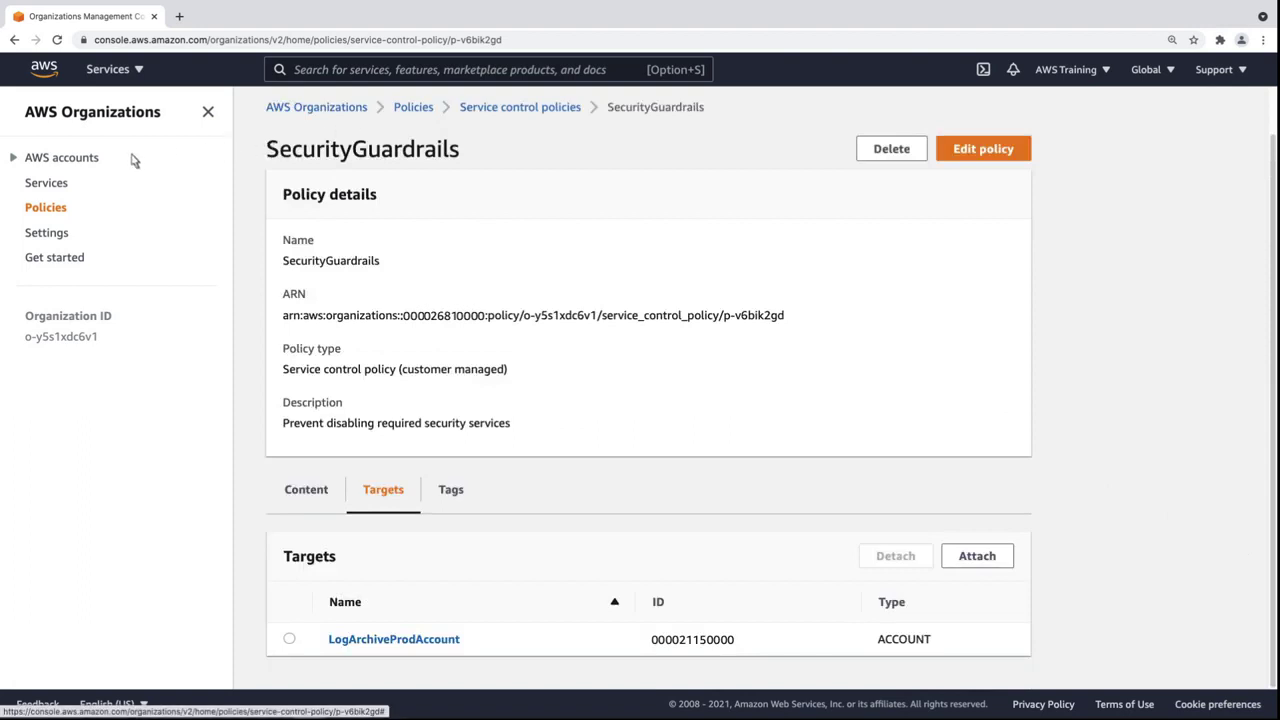
click(87, 163)
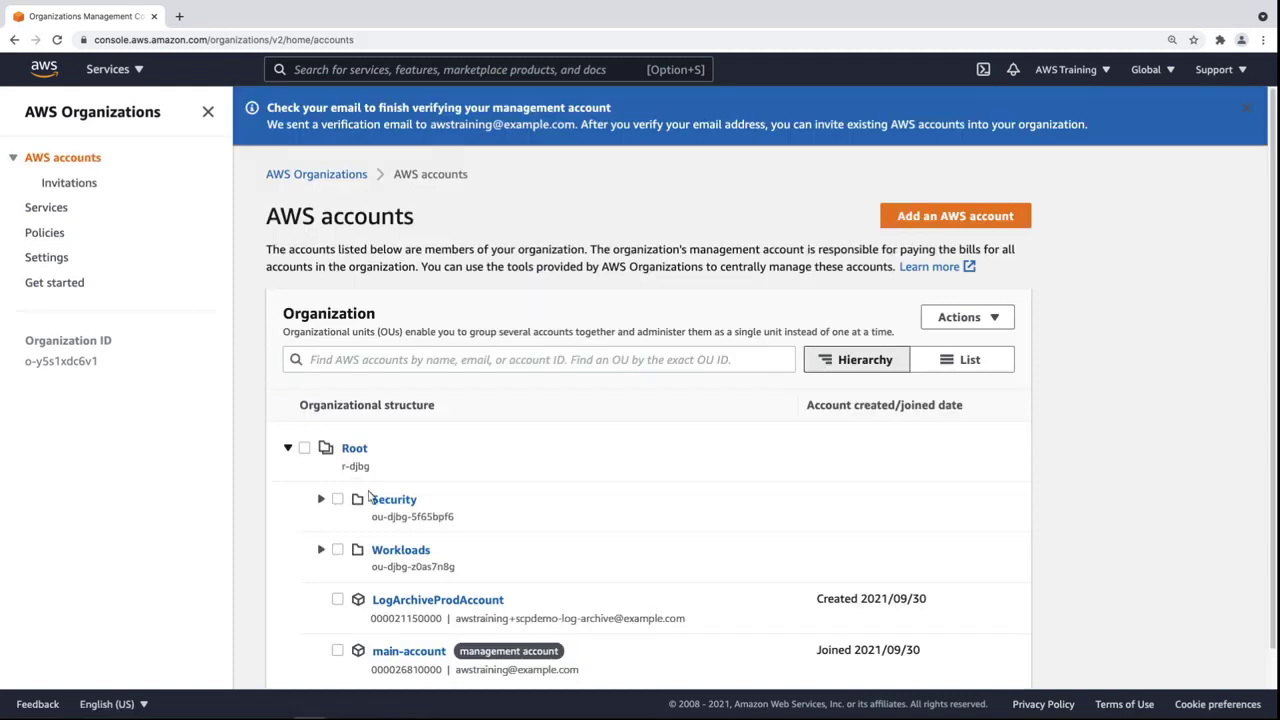
click(458, 601)
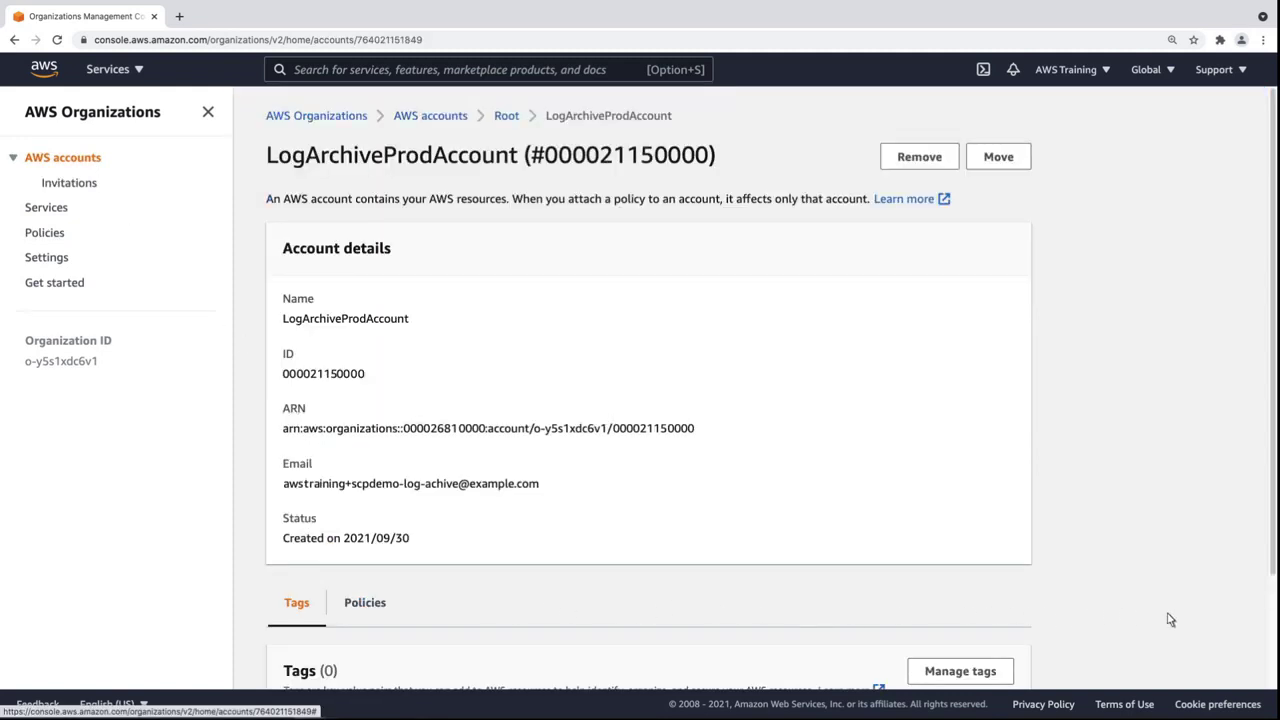
scroll(1146, 600, down, 3)
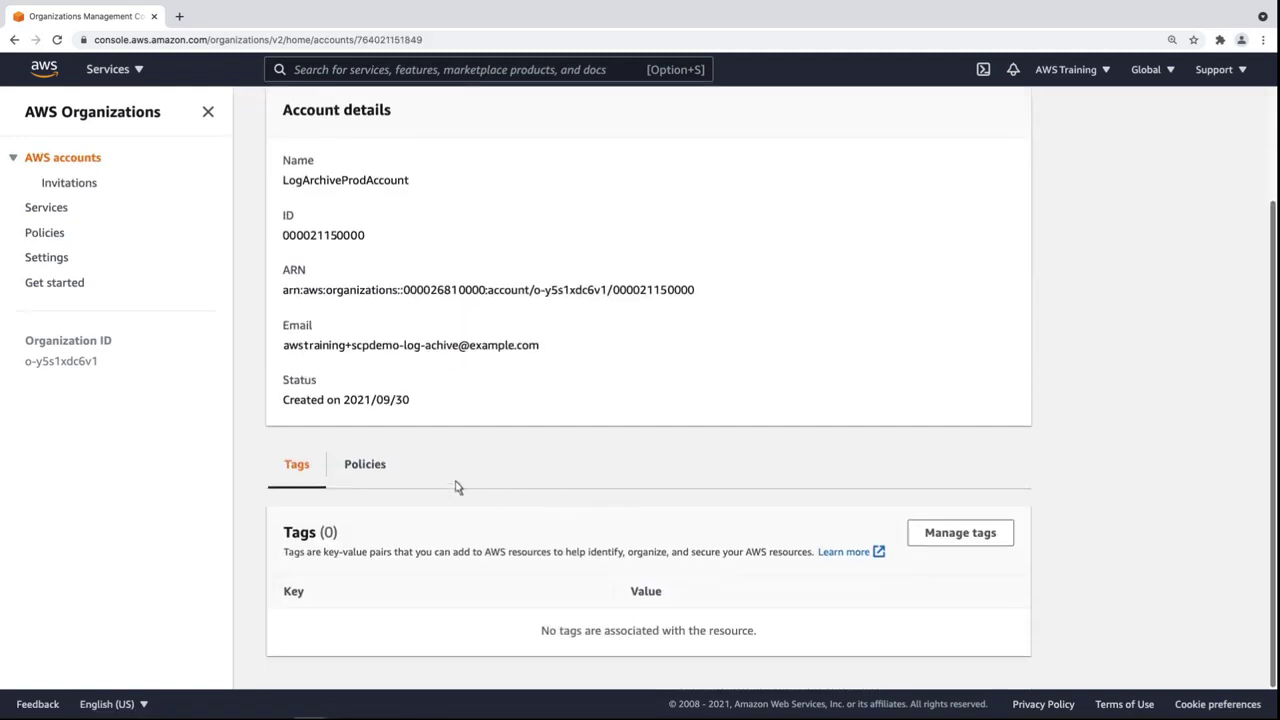
click(378, 474)
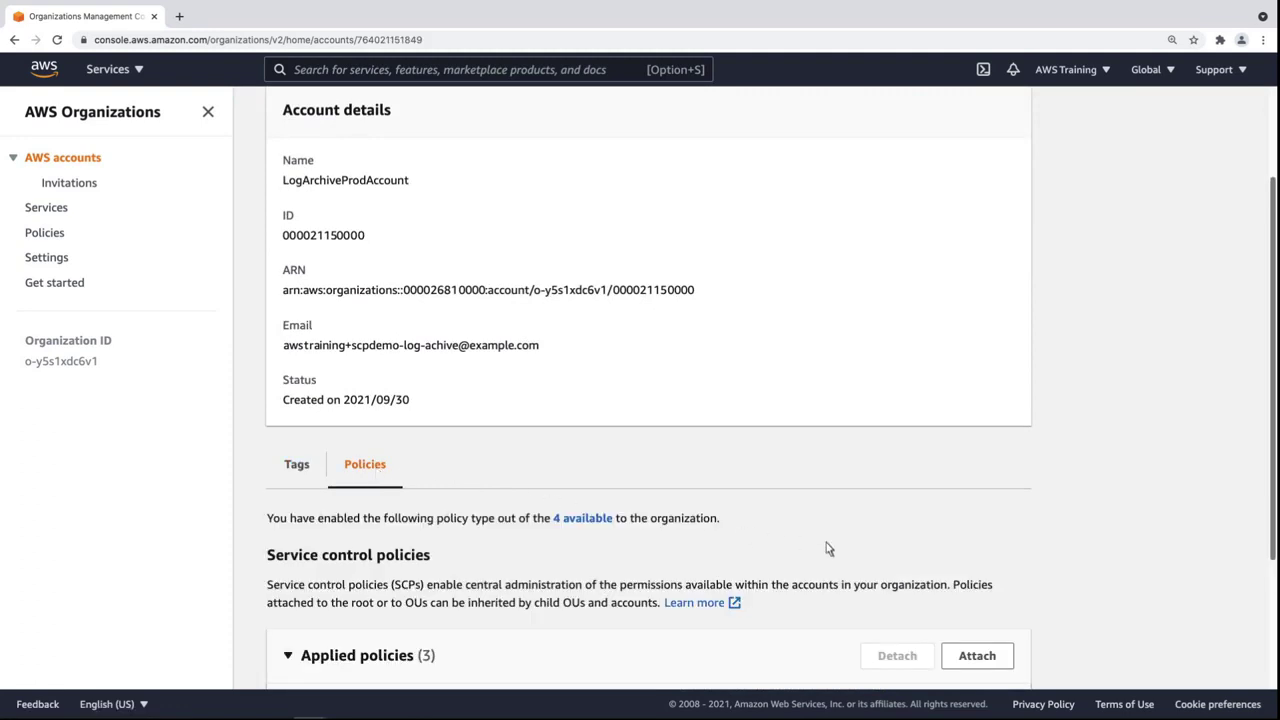
scroll(1272, 621, down, 4)
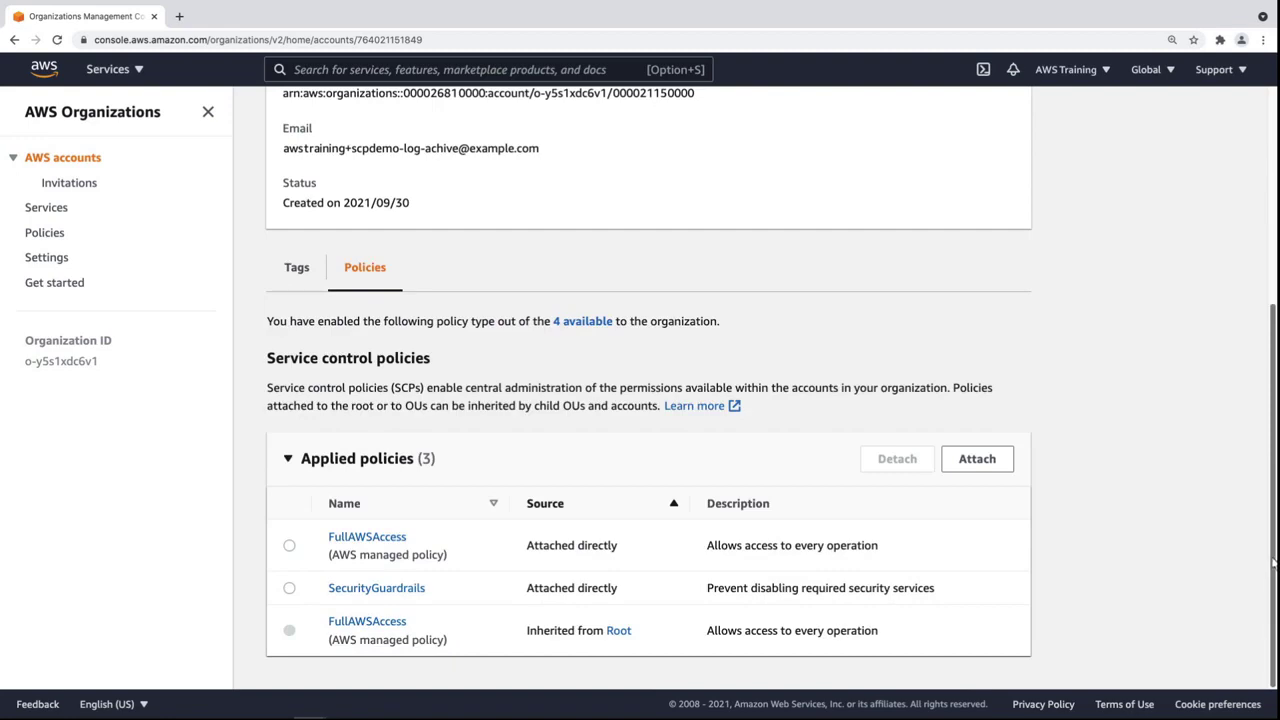
click(1274, 233)
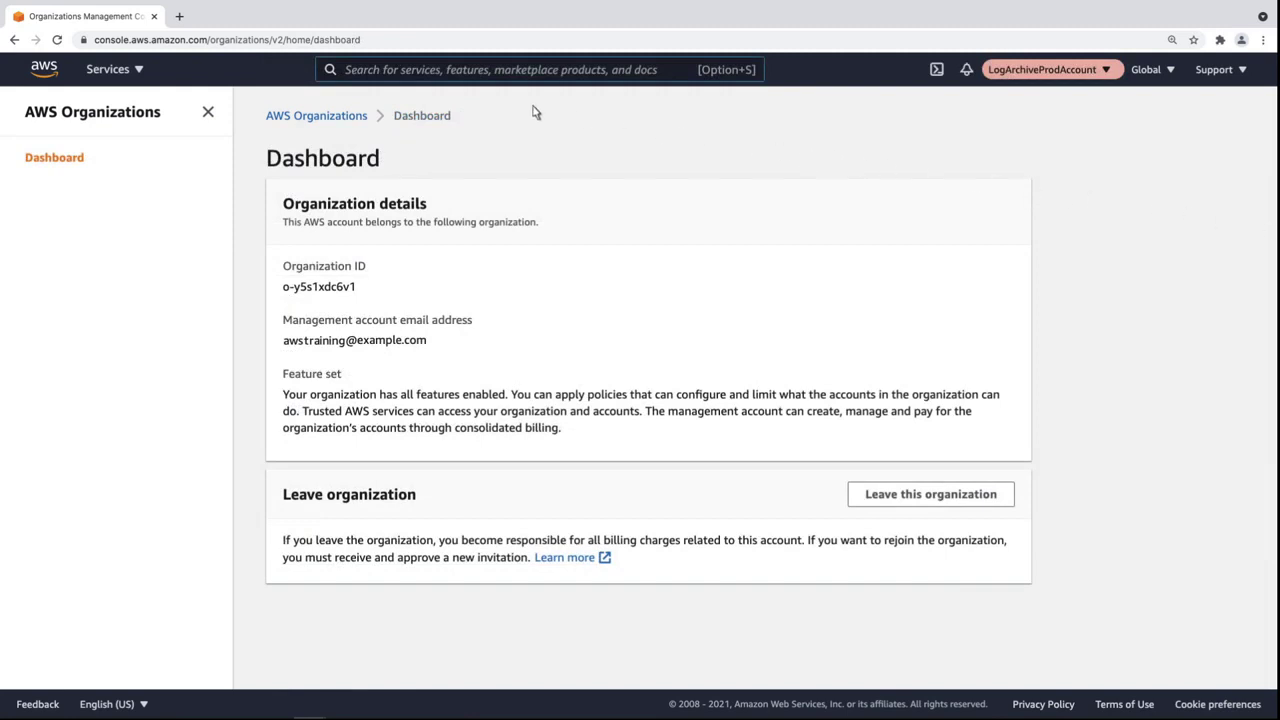
- Find the Security Hub service from within LogArchiveProdAccount by searching for "security hub" and open it
click(350, 79)
text(security hub)
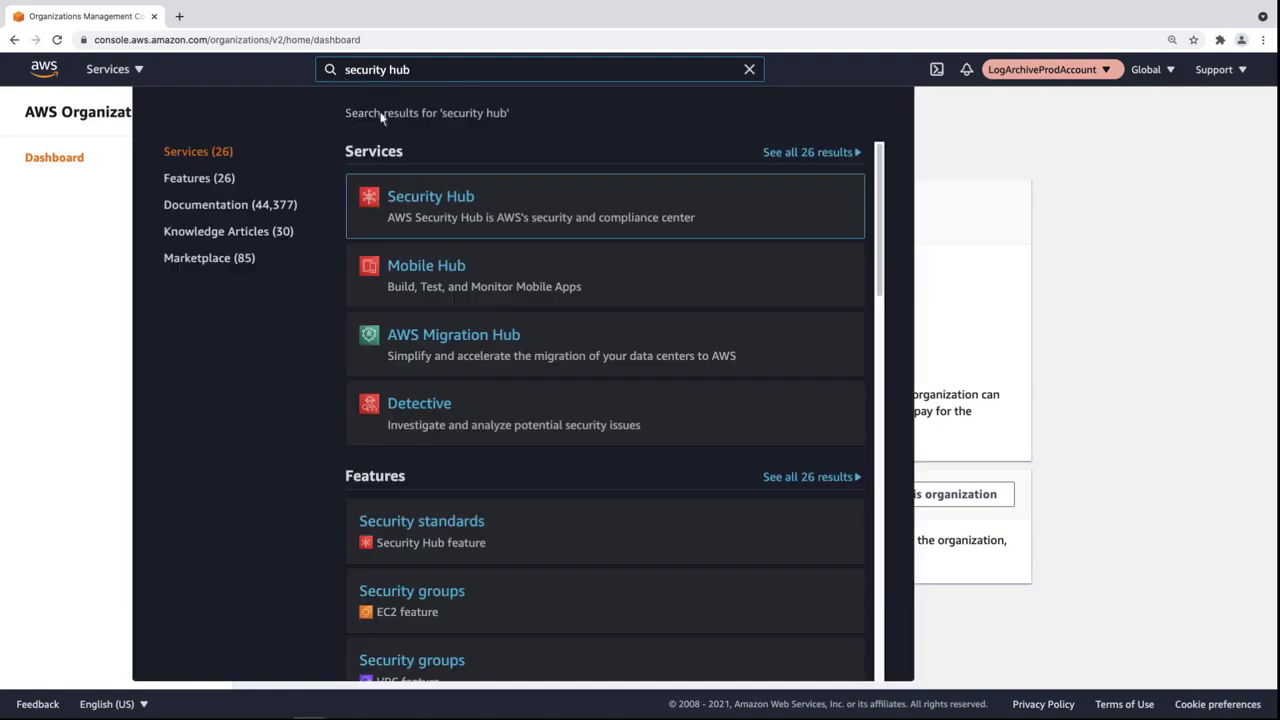
mouse_move(471, 206)
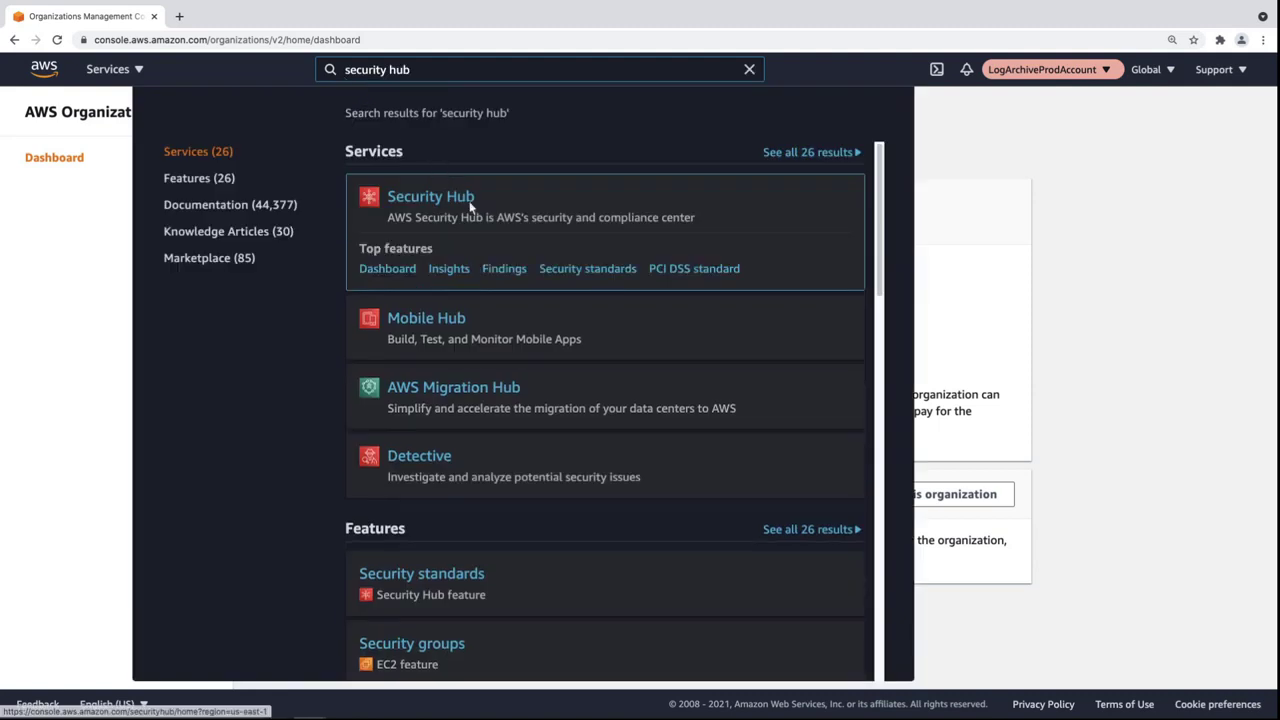
click(471, 206)
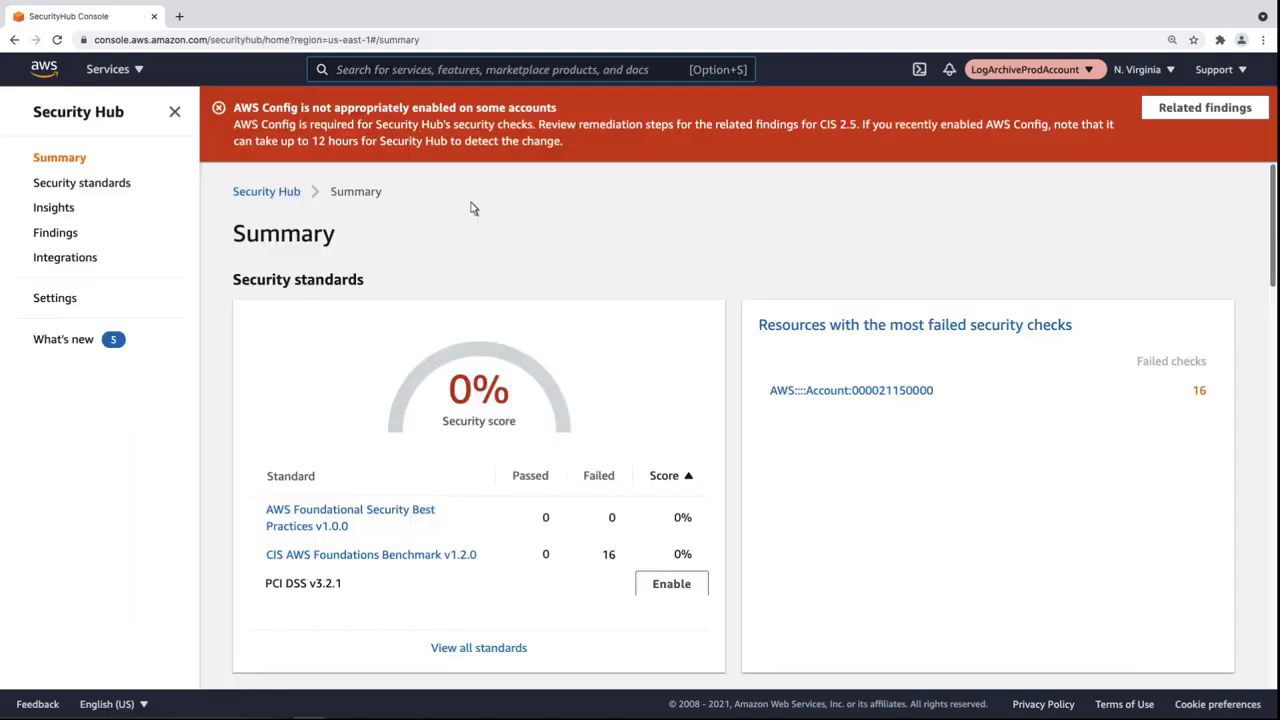
- Try to disable AWS Security Hub from its general settings, confirming the request
click(79, 305)
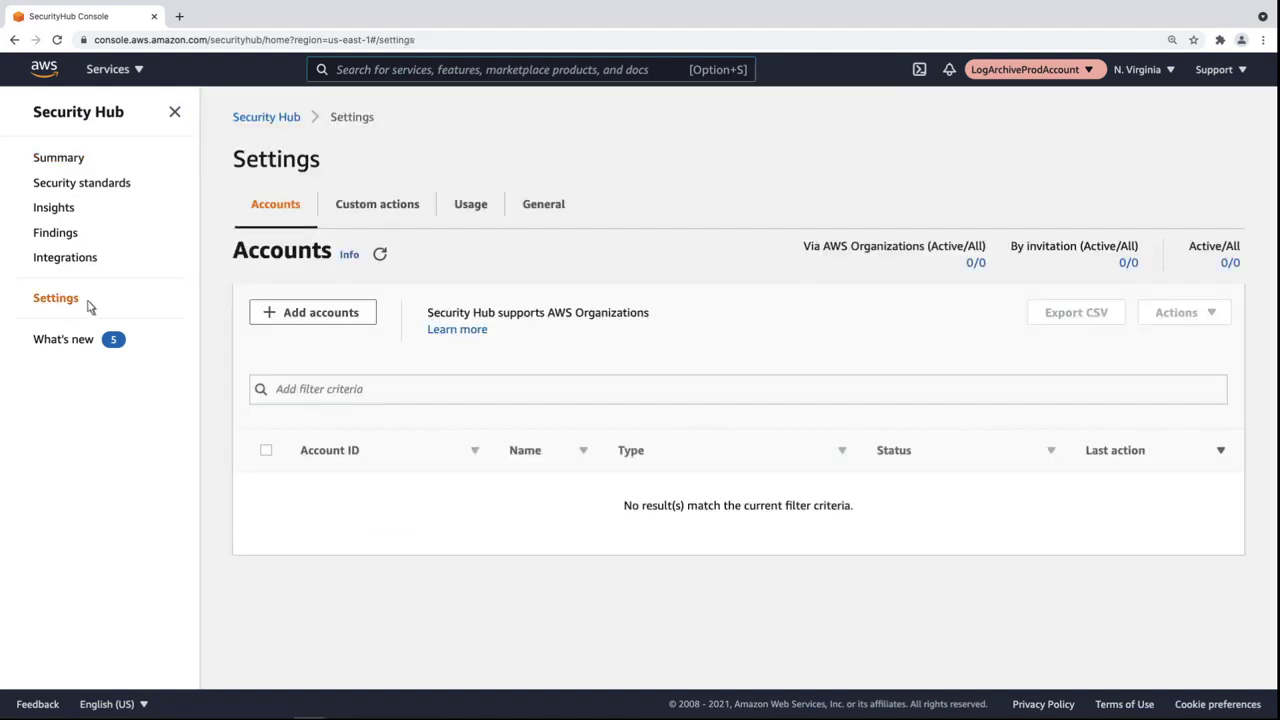
click(545, 210)
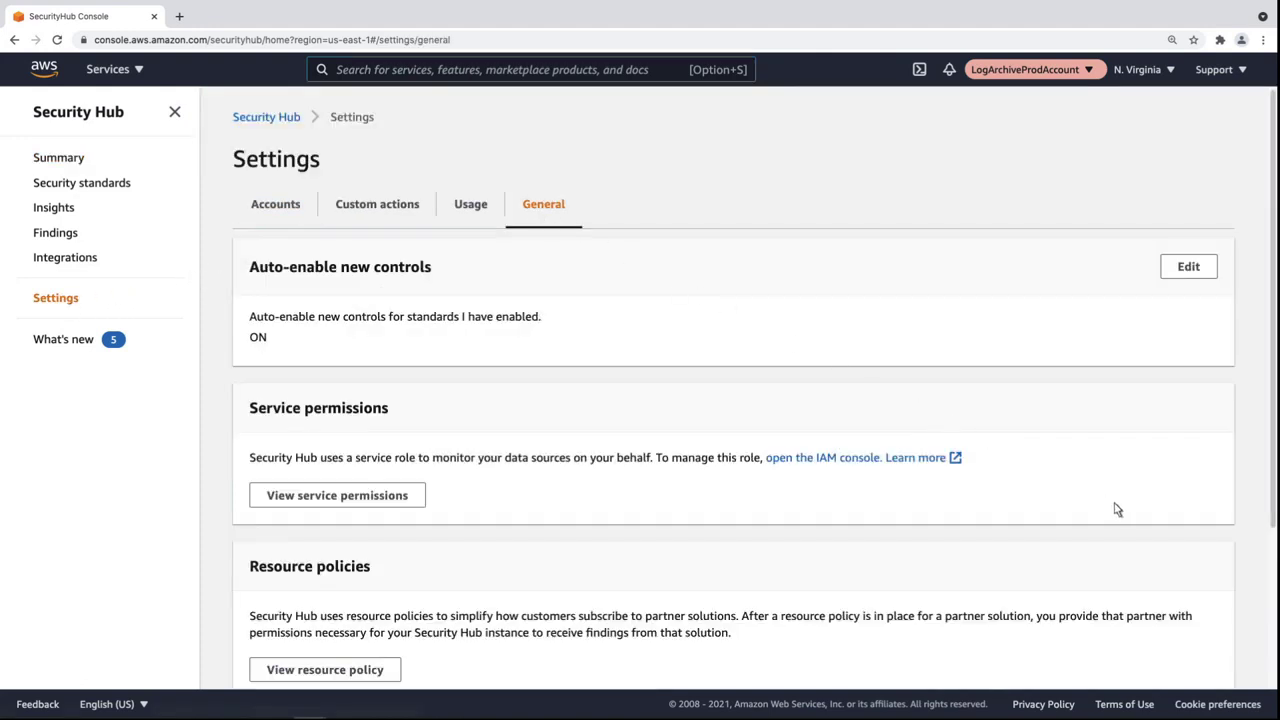
scroll(1266, 586, down, 3)
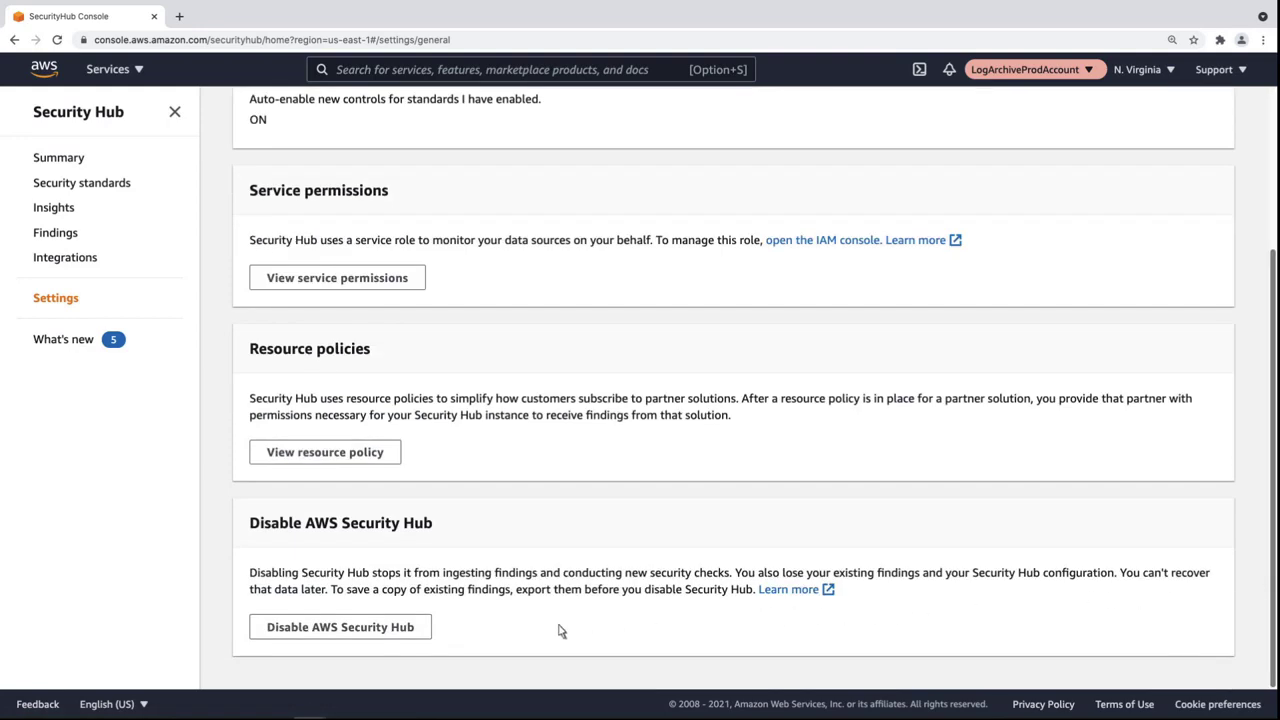
click(418, 636)
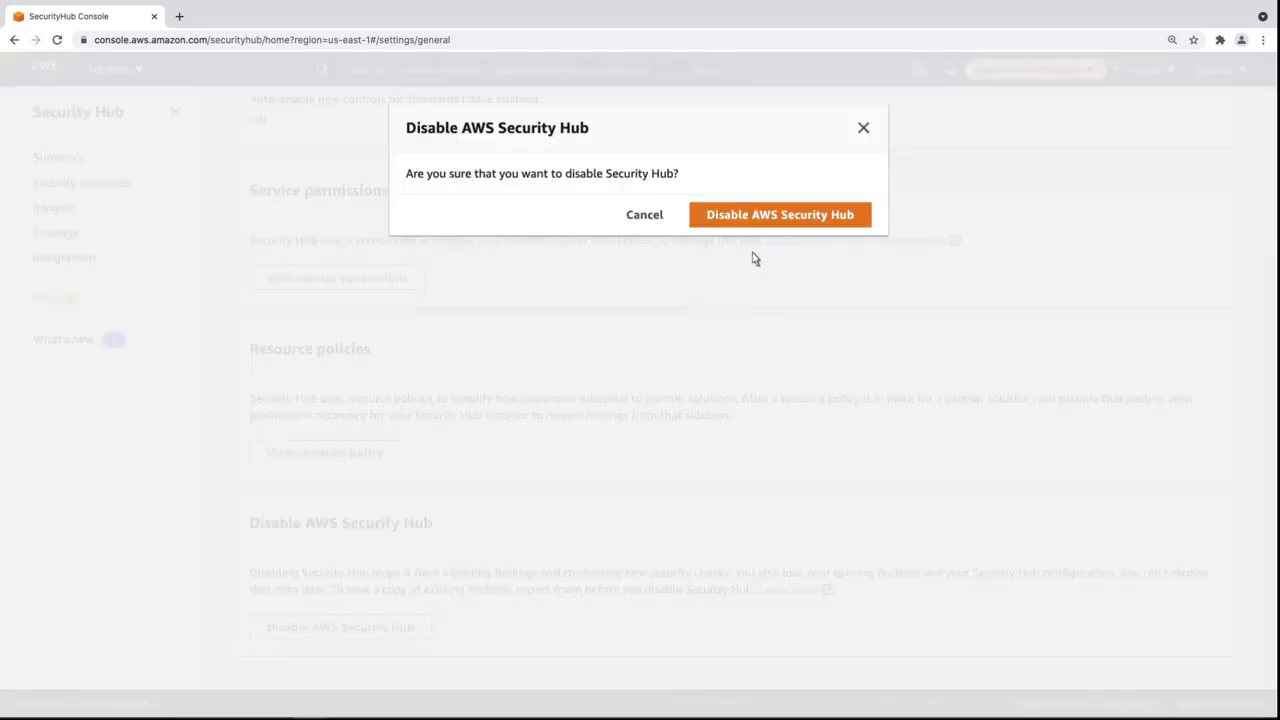
click(781, 222)
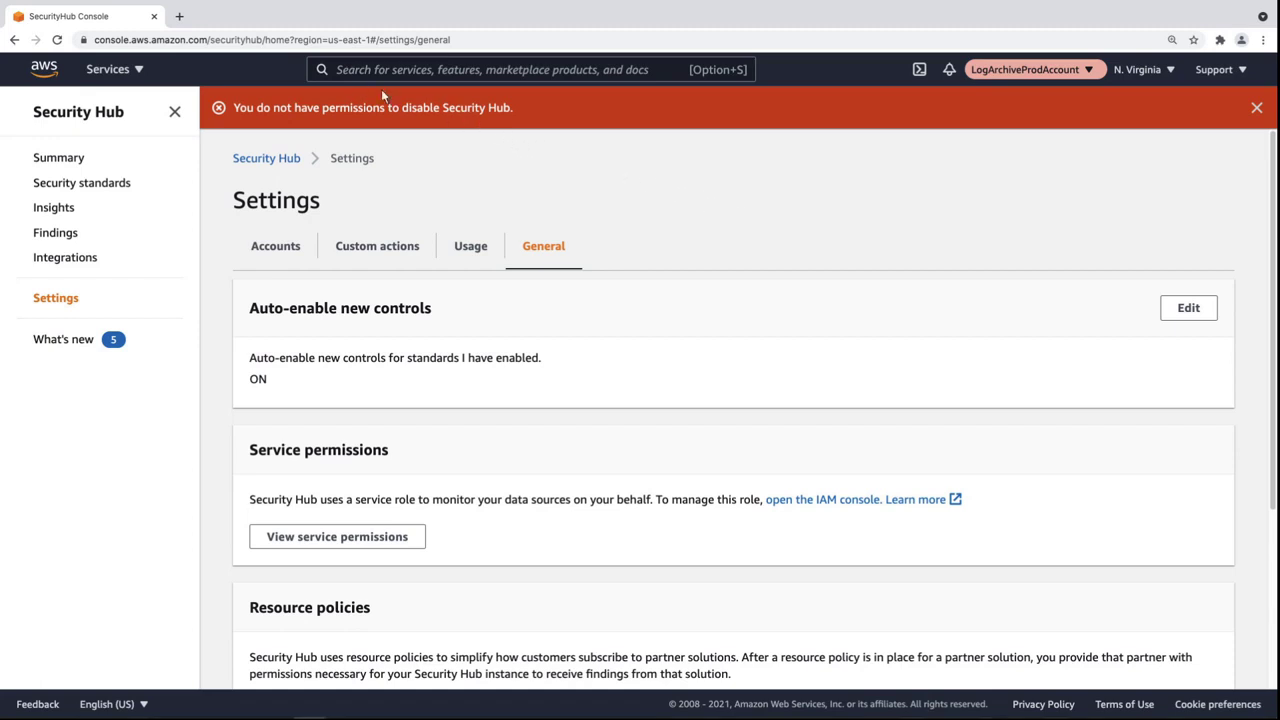
- Search the services for "config" and open the AWS Config console
click(338, 74)
text(config)
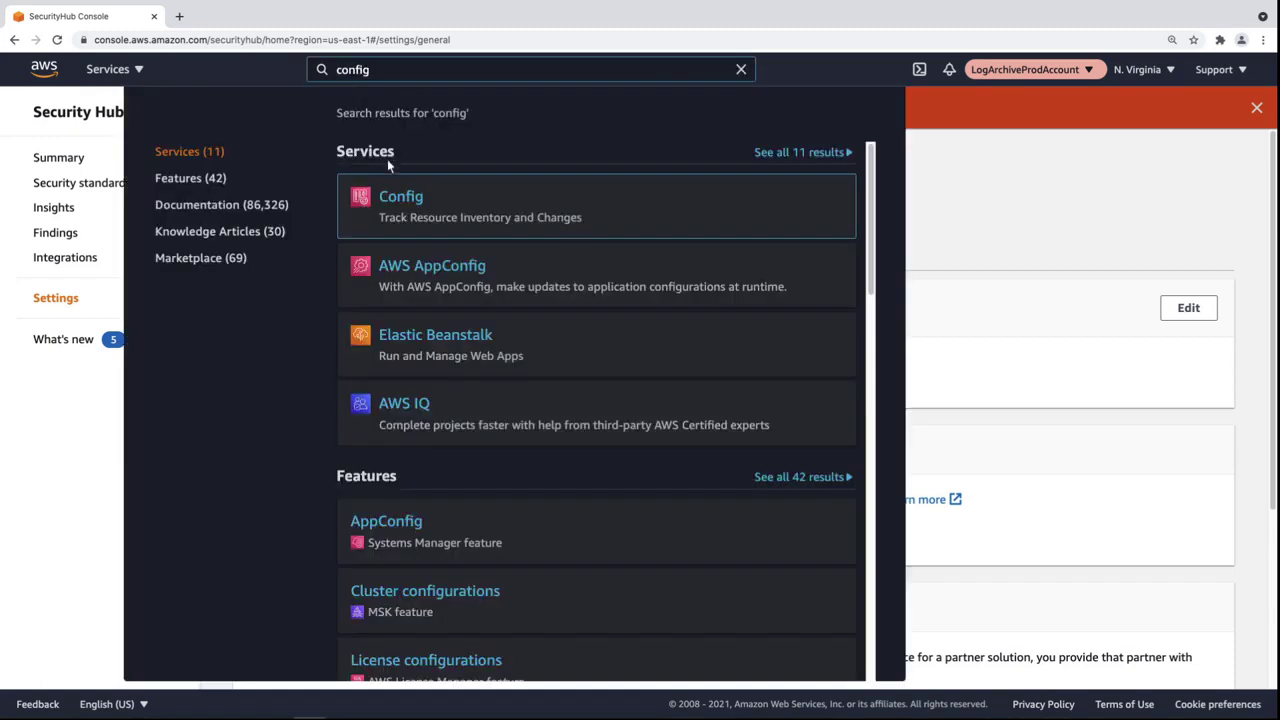
click(413, 202)
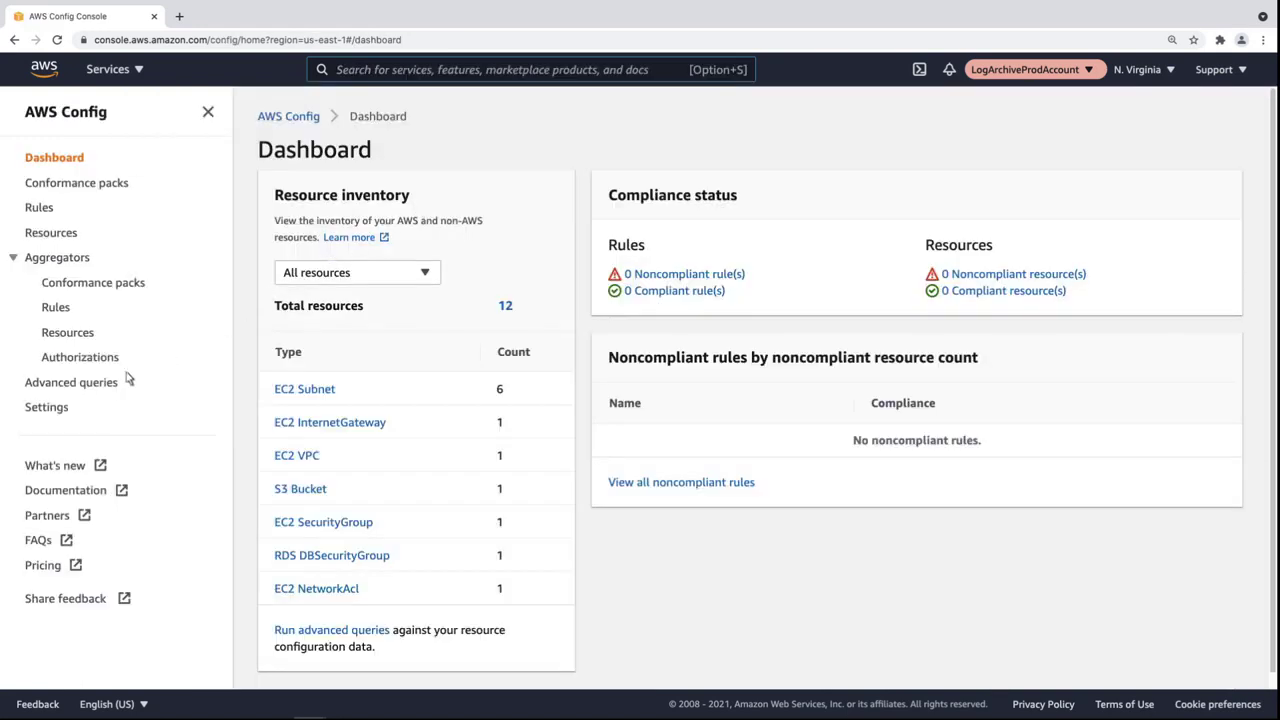
- Try to turn off resource recording in the AWS Config recorder settings
click(47, 408)
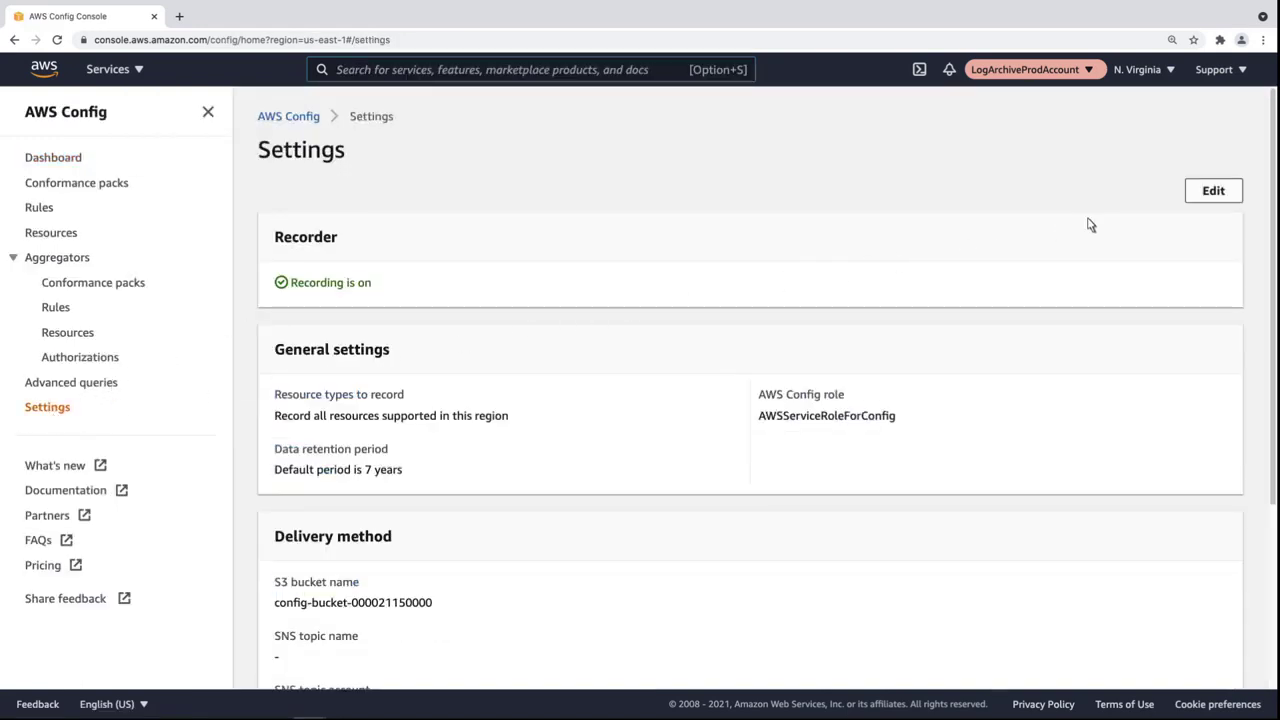
click(1212, 191)
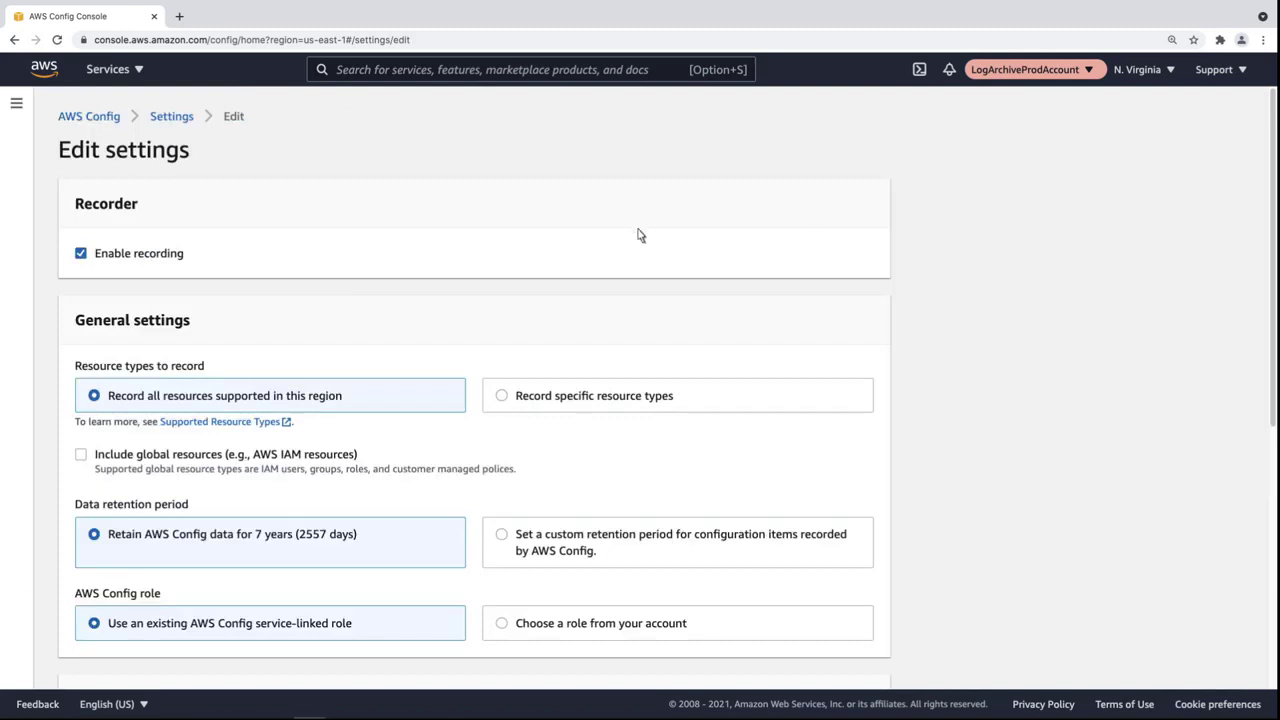
click(81, 256)
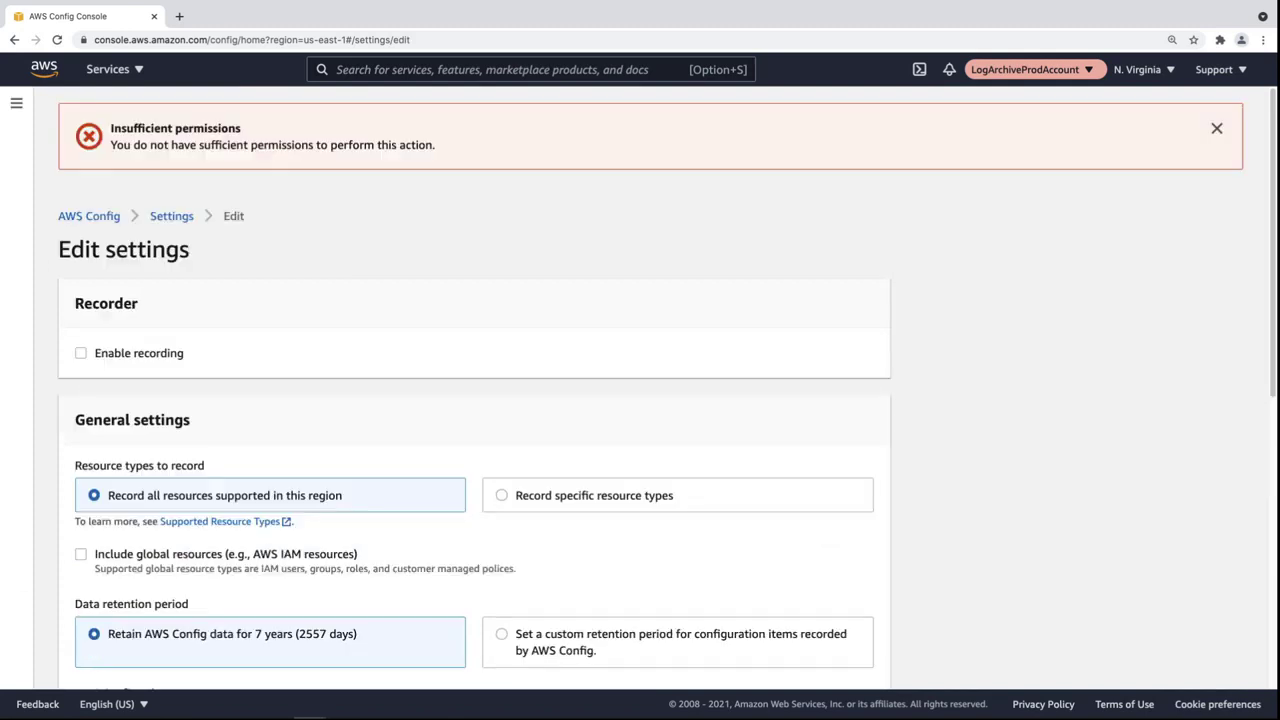